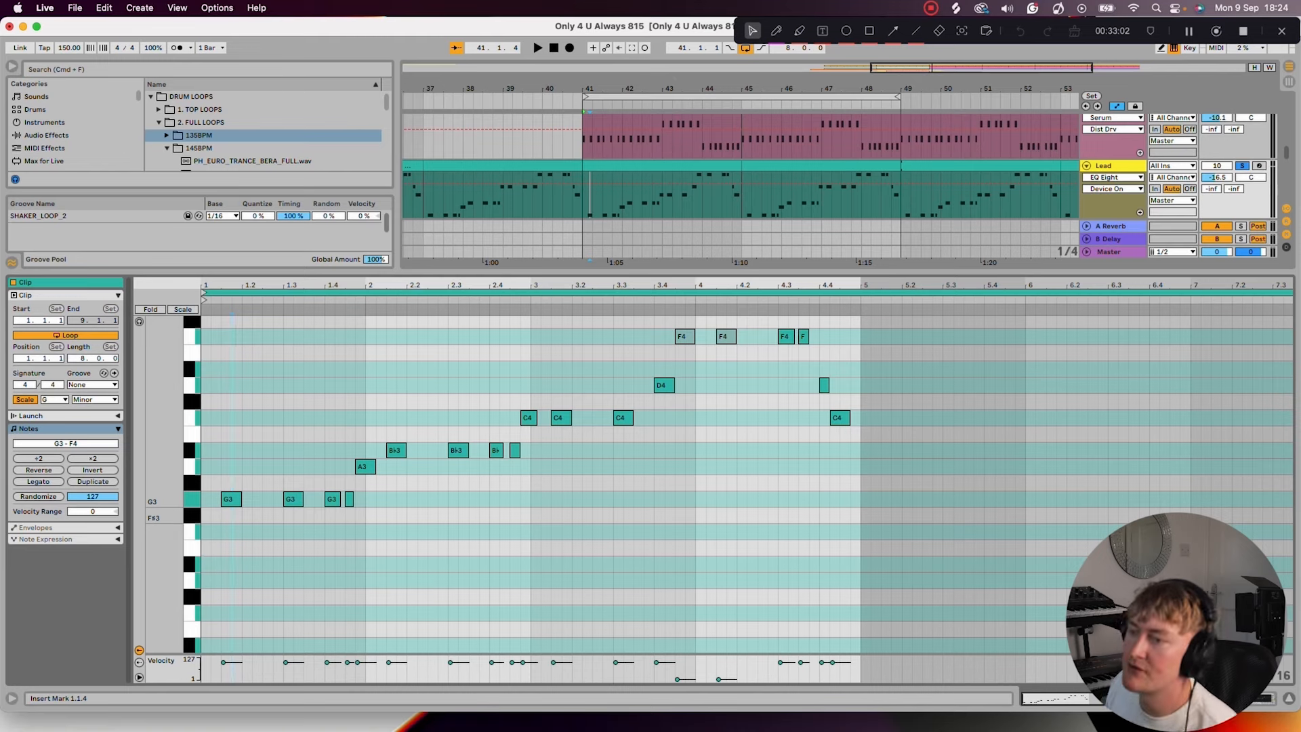
Examine the four-bar melody in the lead's MIDI clip and select its final D4 and C4 notes
{"action": "left_click_drag", "start_coordinate": [222, 522], "coordinate": [940, 315]}
{"action": "left_click", "coordinate": [840, 371]}
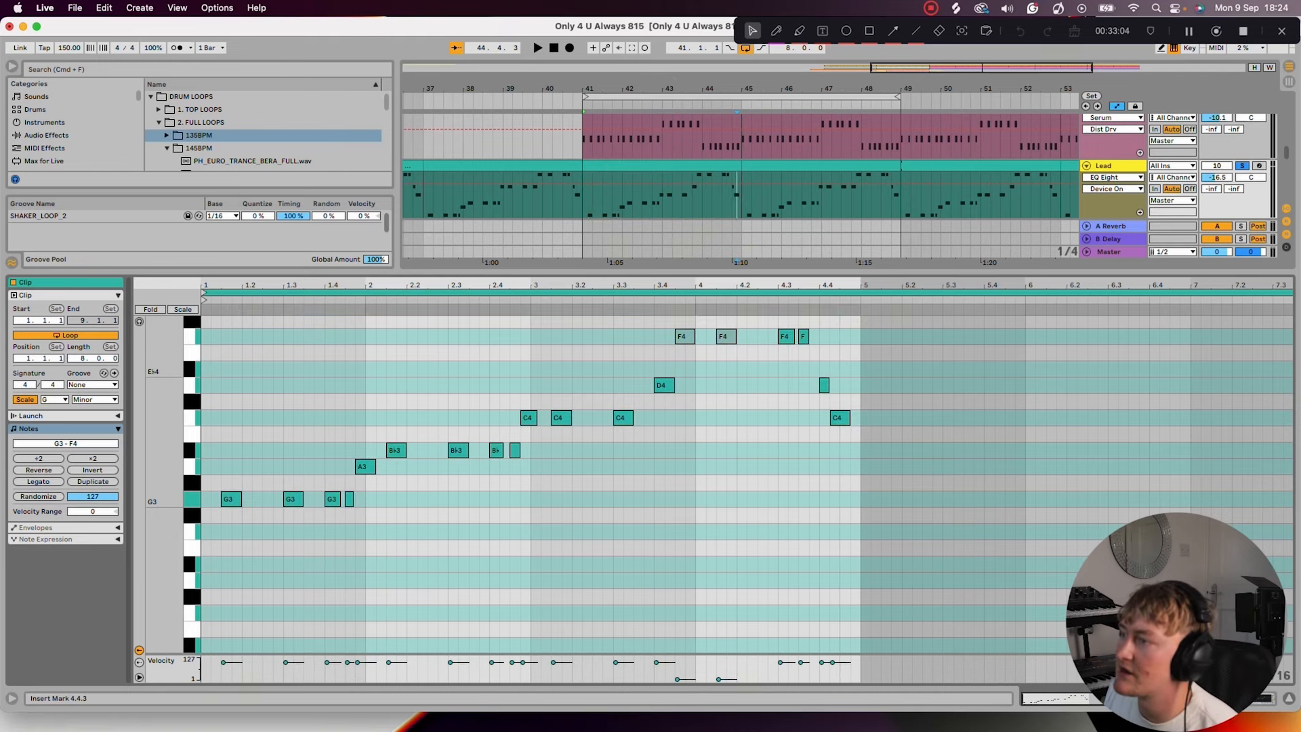
{"action": "left_click_drag", "start_coordinate": [815, 372], "coordinate": [865, 421]}
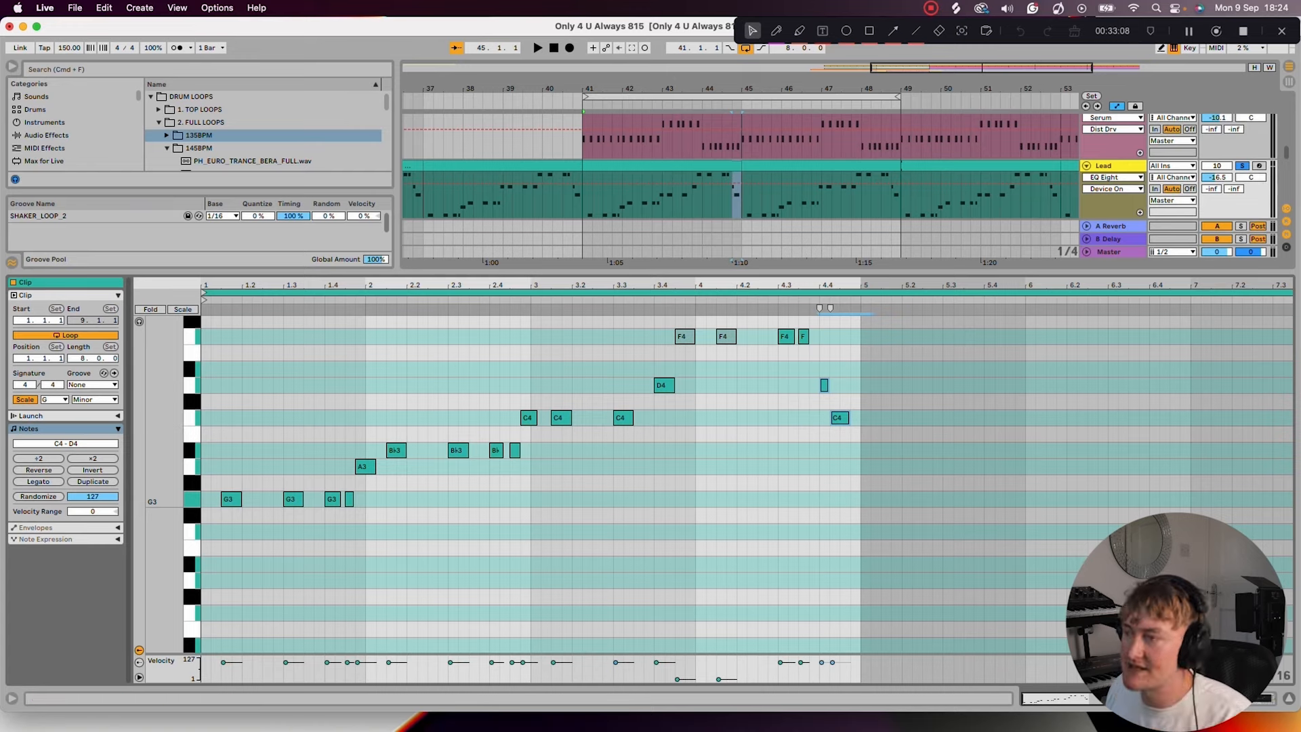
Leave the lead clip's note editor and play back the arrangement
{"action": "double_click", "coordinate": [1046, 271]}
{"action": "left_click_drag", "start_coordinate": [587, 88], "coordinate": [692, 72]}
{"action": "left_click", "coordinate": [621, 229]}
{"action": "key", "text": "space"}
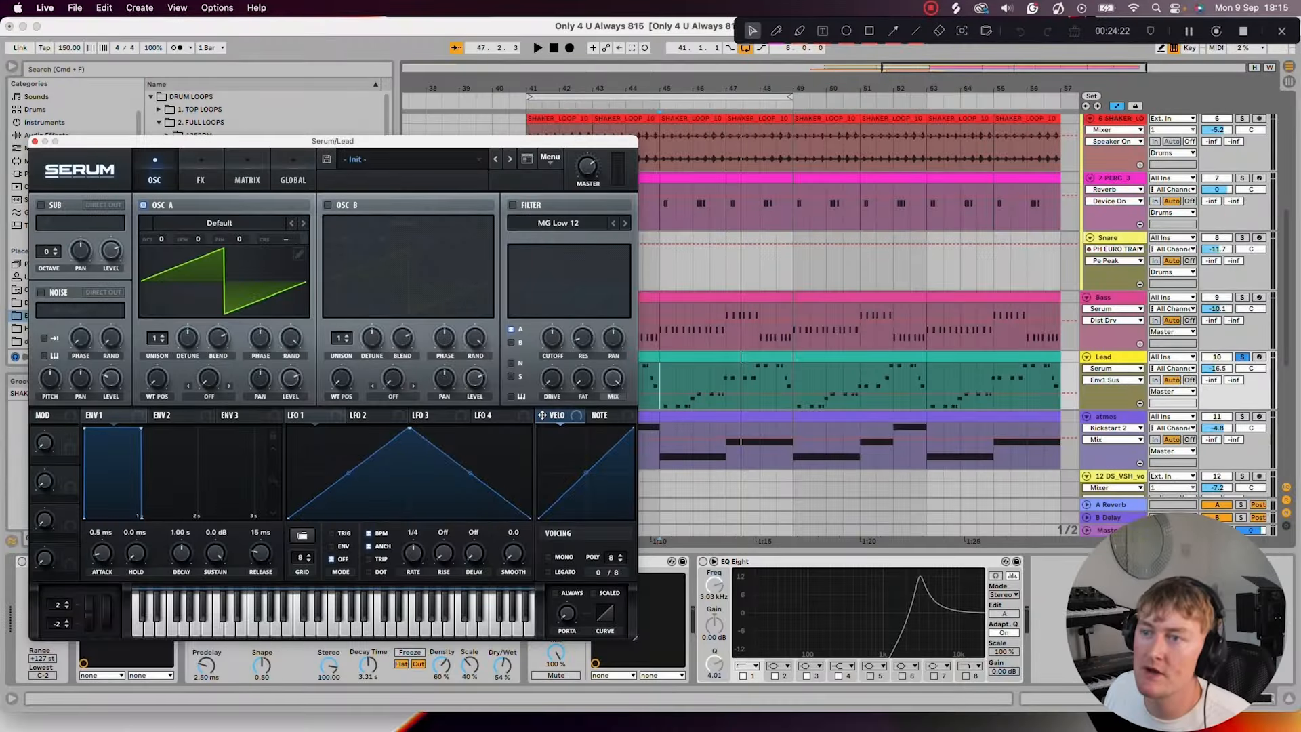
Load the analog Basic_Mdc wavetable into oscillator A of the lead's Serum patch
{"action": "left_click", "coordinate": [220, 222]}
{"action": "mouse_move", "coordinate": [219, 240]}
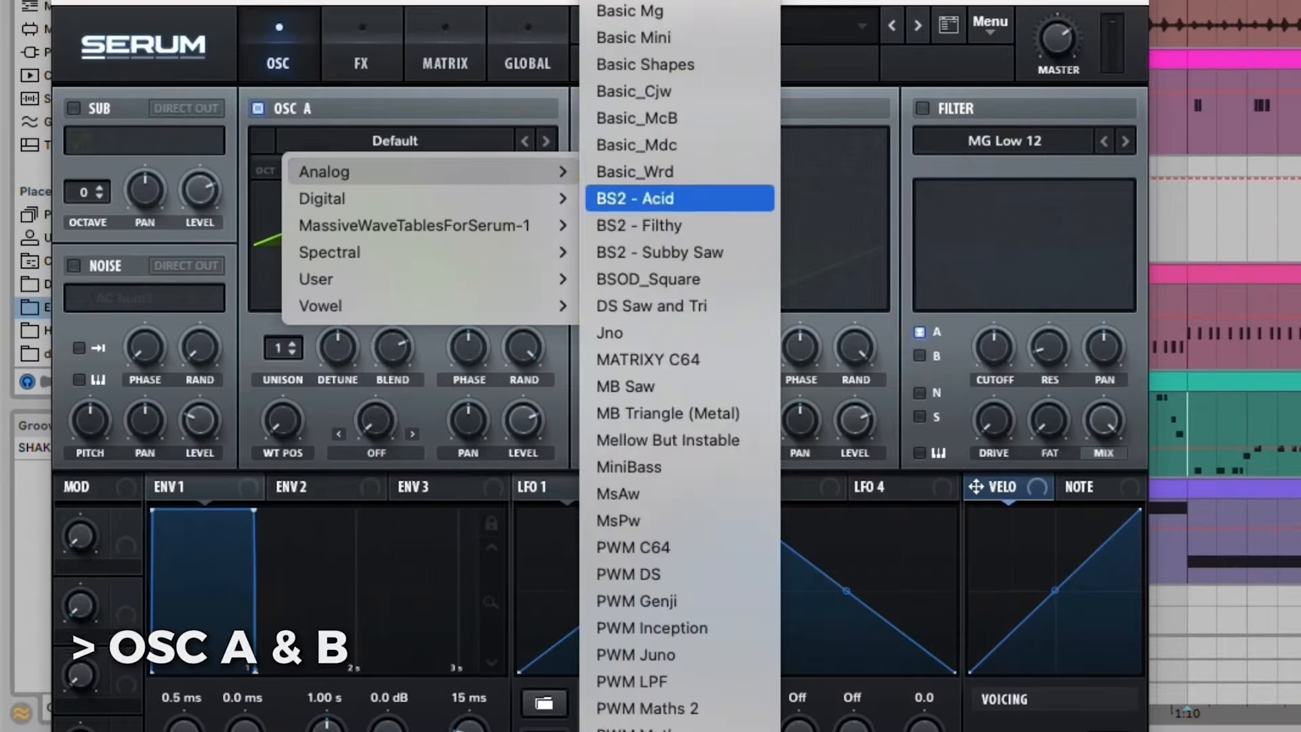
{"action": "left_click", "coordinate": [636, 144]}
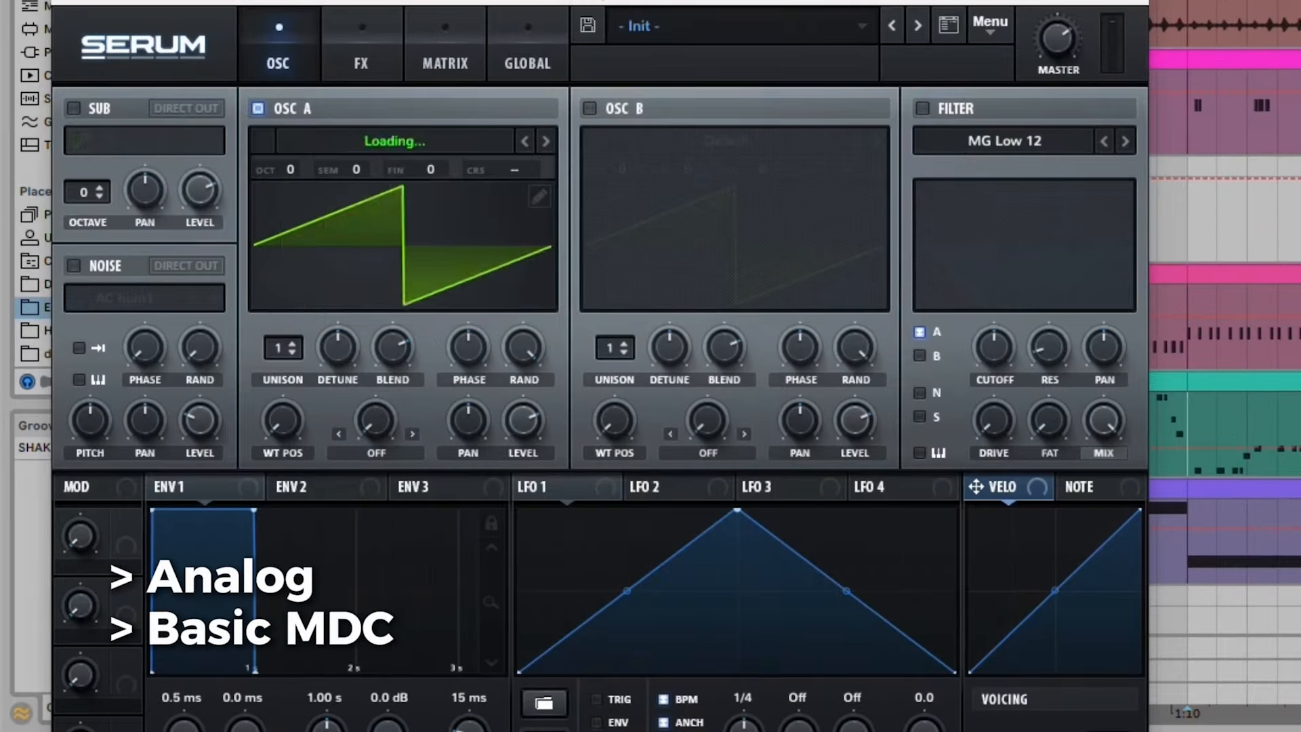
Enable oscillator B and load the analog Basic_Mdc wavetable into it
{"action": "left_click", "coordinate": [589, 108]}
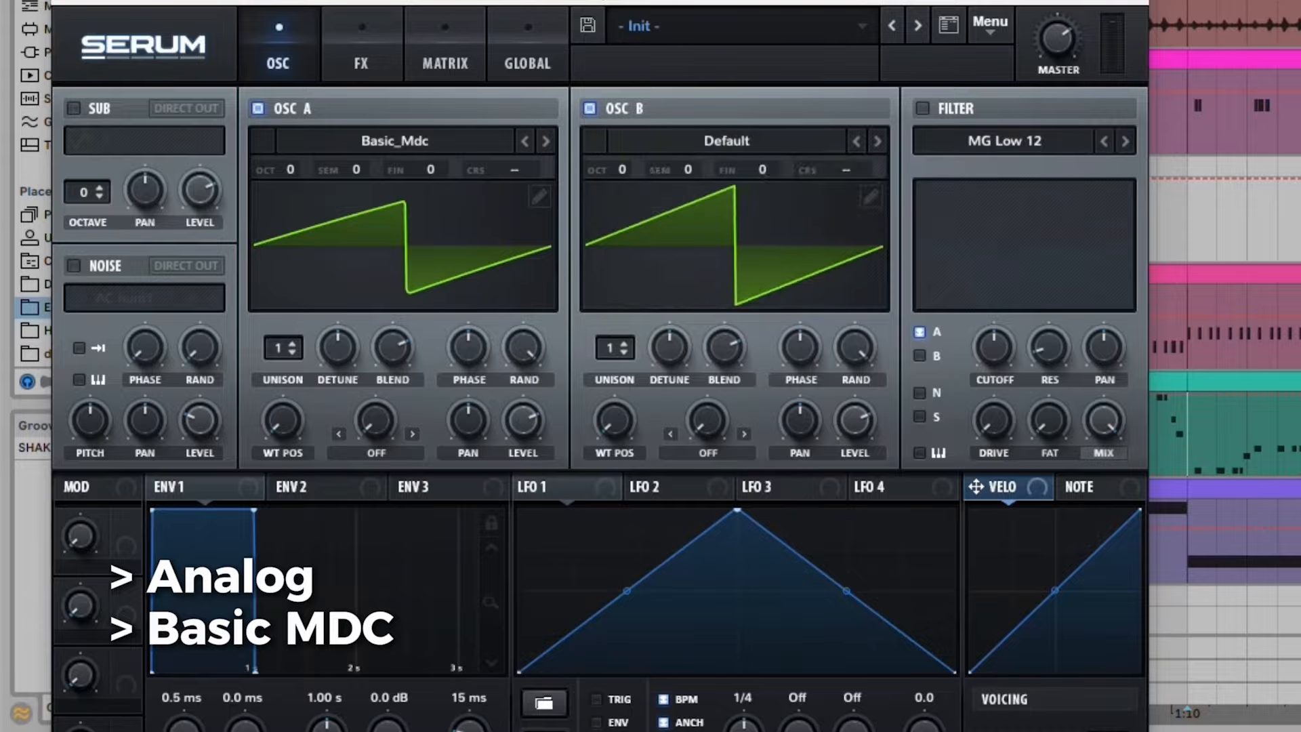
{"action": "left_click", "coordinate": [727, 141]}
{"action": "mouse_move", "coordinate": [656, 172]}
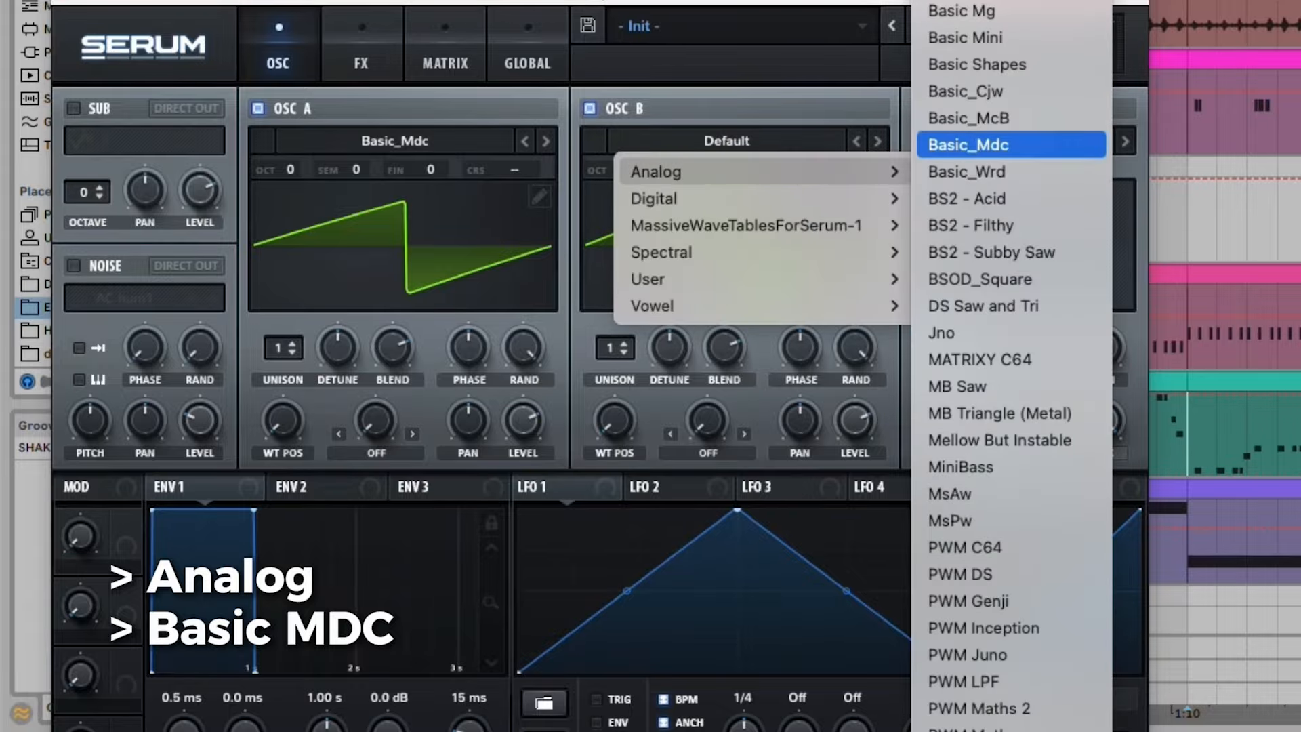
{"action": "left_click", "coordinate": [1009, 145]}
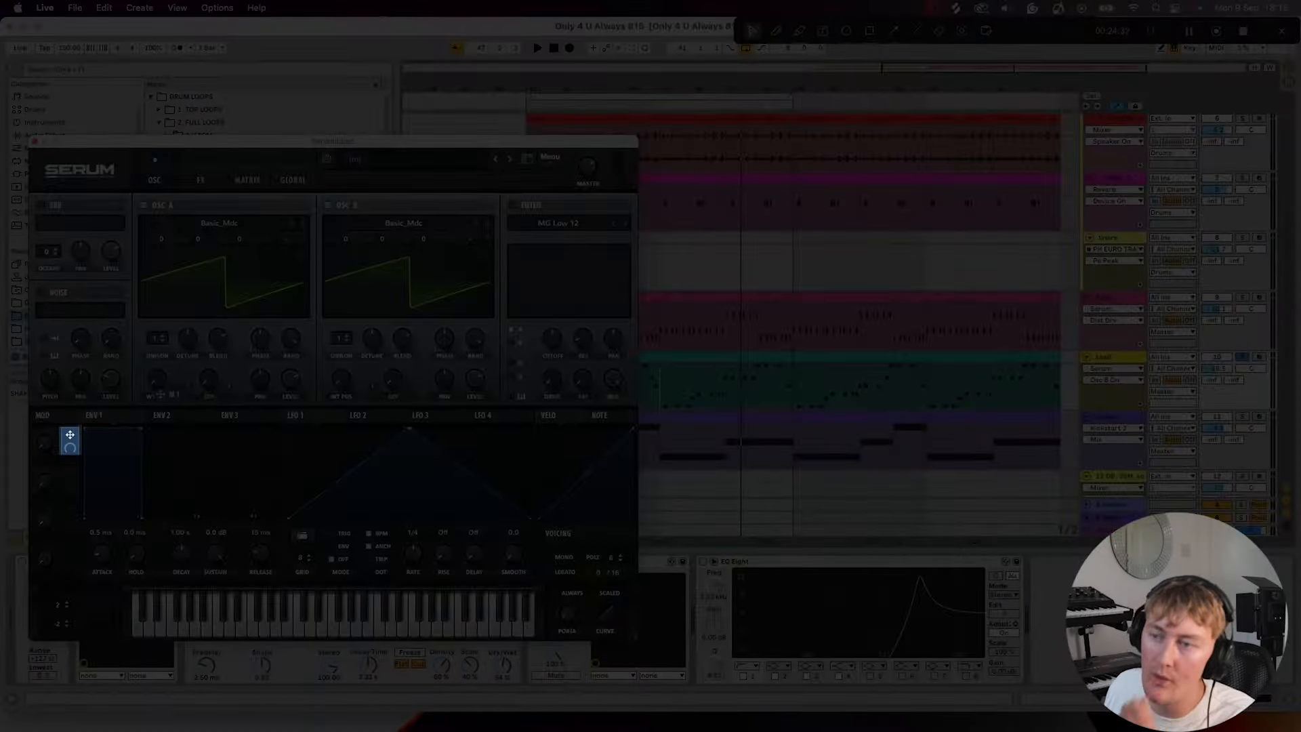
Assign Macro 1 to the wavetable positions of oscillators A and B, and set oscillator A's position to 1
{"action": "left_click_drag", "start_coordinate": [160, 393], "coordinate": [164, 387]}
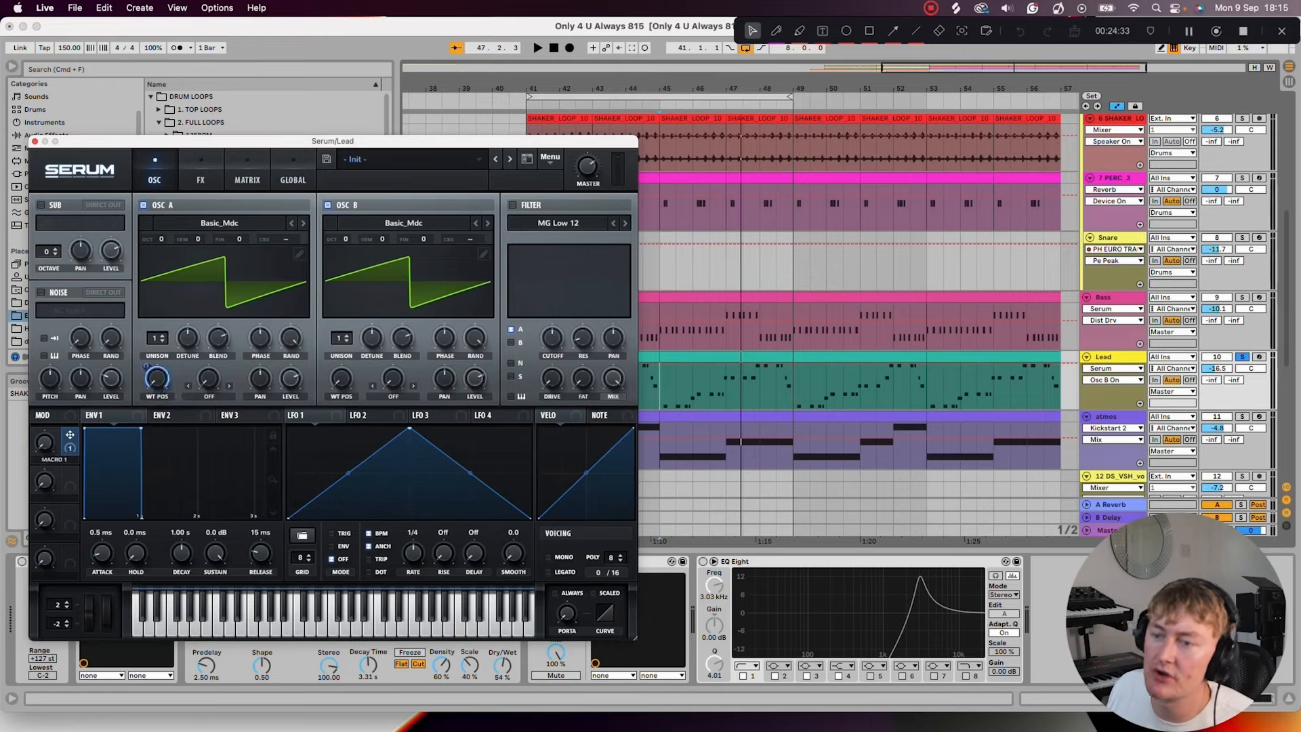
{"action": "left_click_drag", "start_coordinate": [170, 436], "coordinate": [346, 387]}
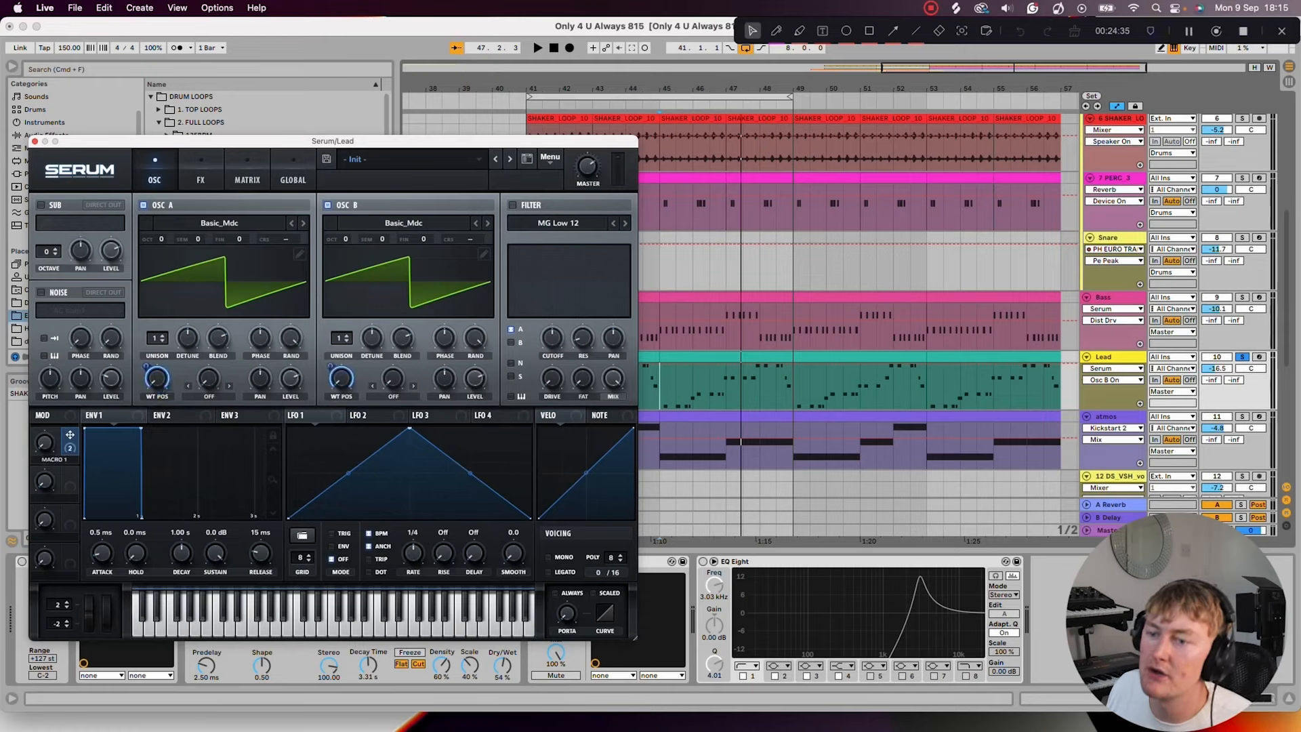
{"action": "left_click_drag", "start_coordinate": [157, 378], "coordinate": [157, 427]}
{"action": "key", "text": "space"}
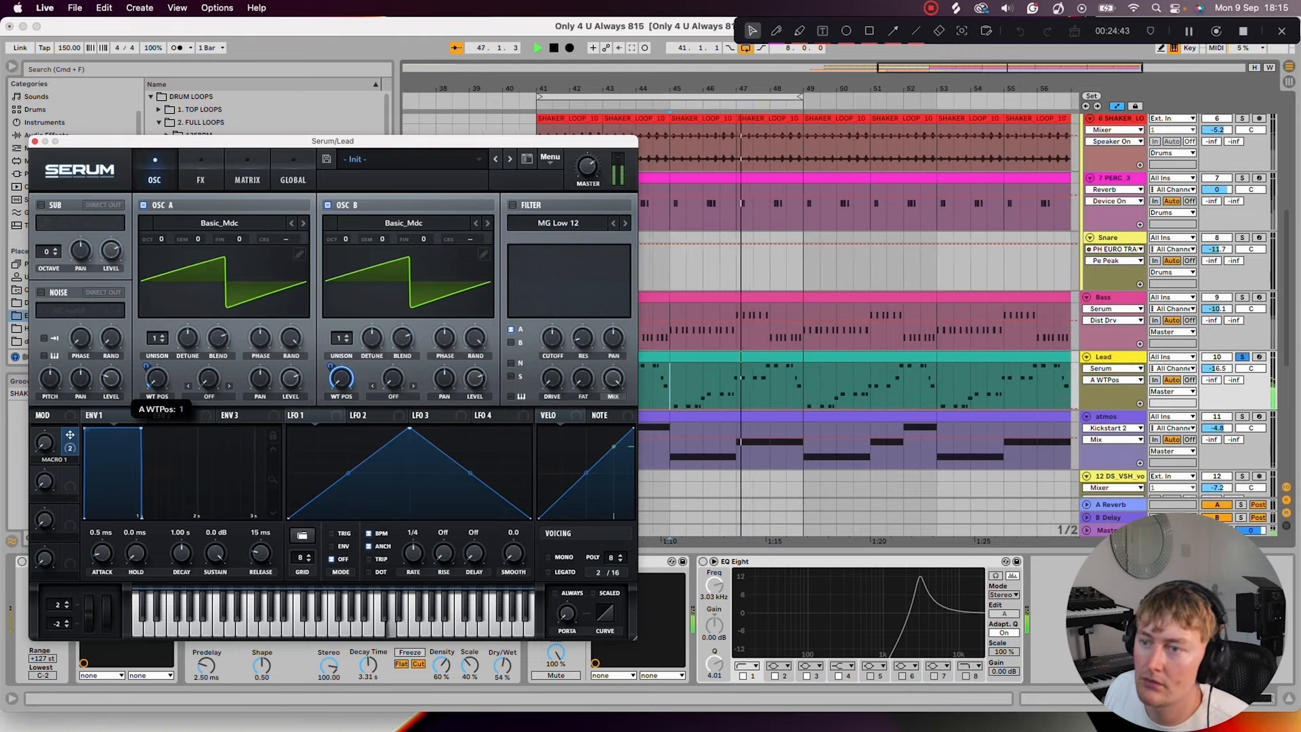
{"action": "key", "text": "space"}
{"action": "left_click_drag", "start_coordinate": [145, 367], "coordinate": [146, 365]}
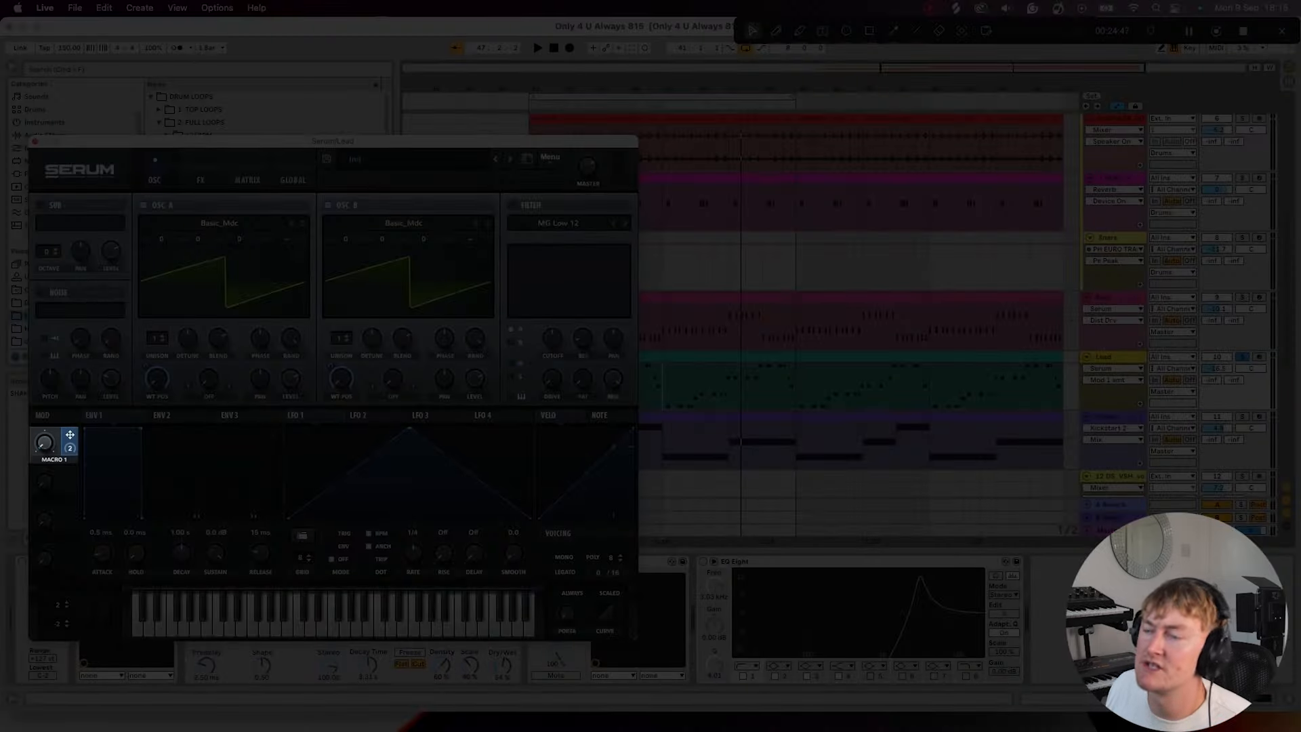
Play the lead to audition the Macro 1 control over the wavetable positions
{"action": "left_click", "coordinate": [46, 445]}
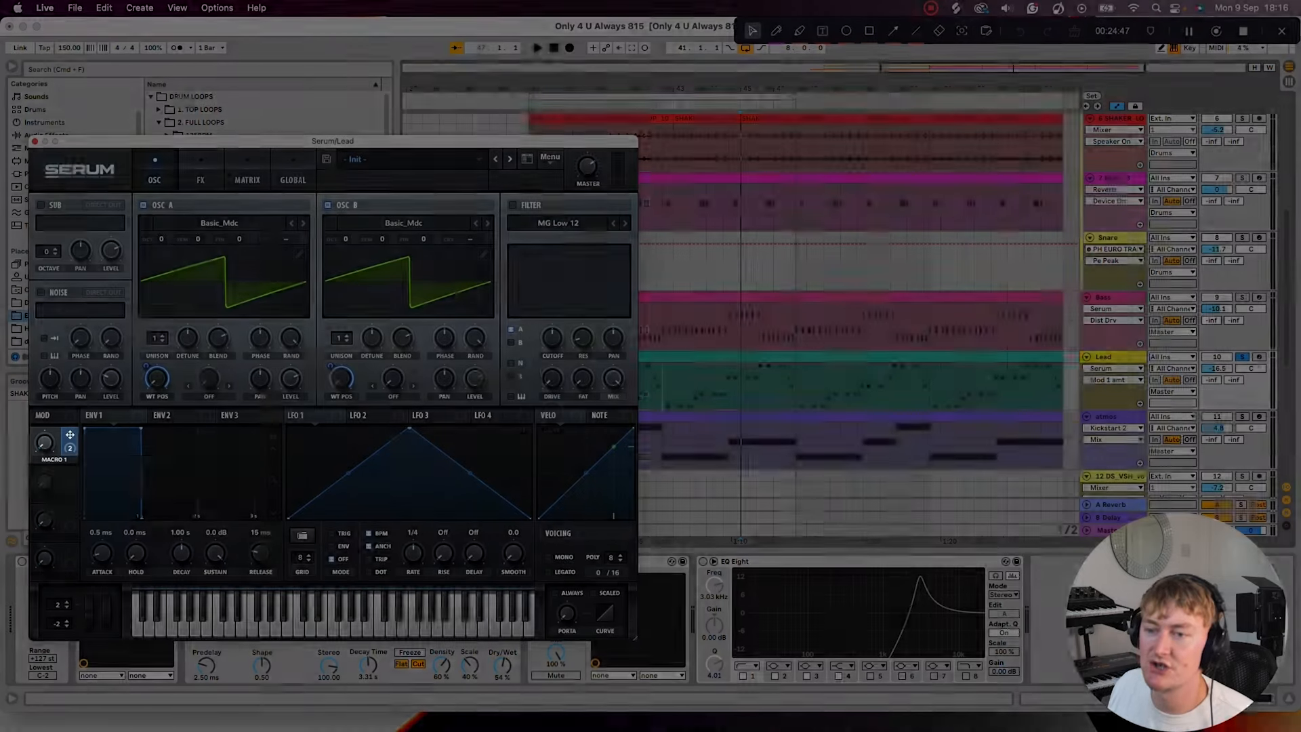
{"action": "key", "text": "space"}
{"action": "mouse_move", "coordinate": [48, 448]}
{"action": "left_mouse_down"}
{"action": "mouse_move", "coordinate": [47, 412]}
{"action": "mouse_move", "coordinate": [47, 449]}
{"action": "left_mouse_up"}
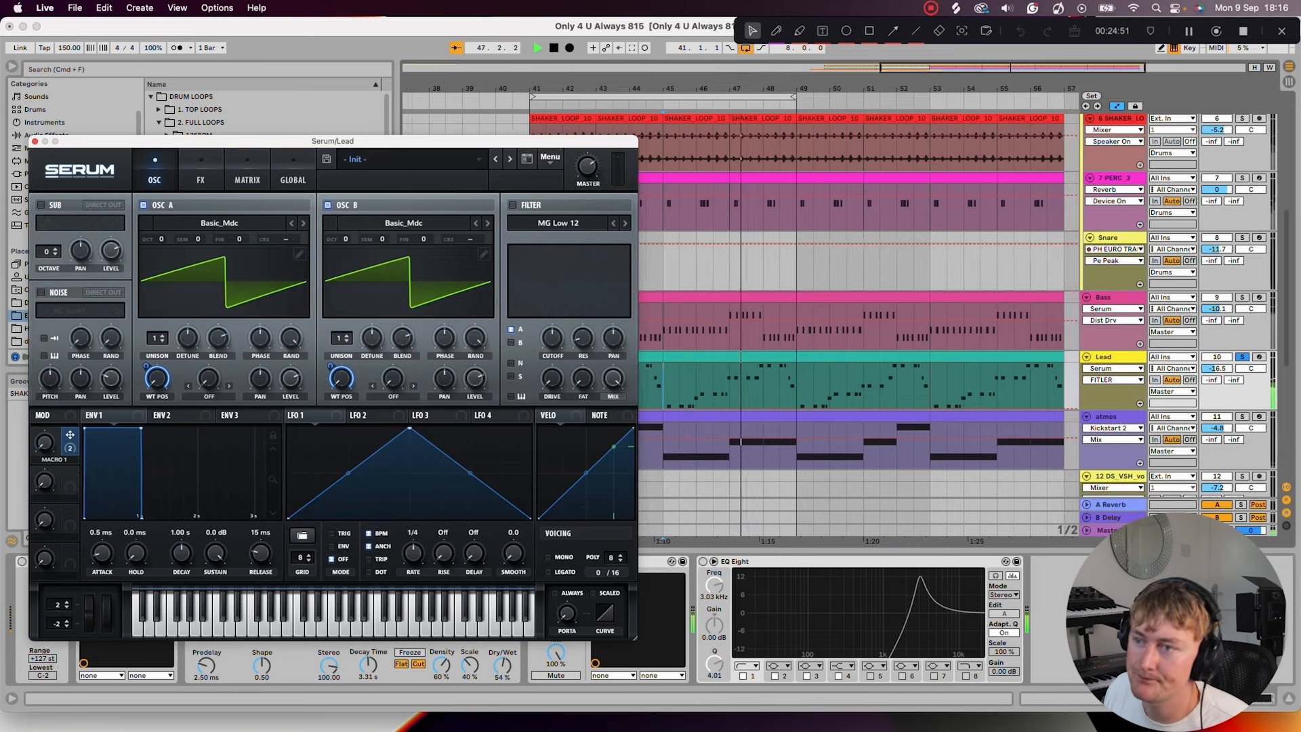
{"action": "key", "text": "space"}
Set the fine tuning to -10 cents on oscillator A and 8 cents on oscillator B, listening to the result
{"action": "left_click_drag", "start_coordinate": [238, 238], "coordinate": [238, 243]}
{"action": "left_click_drag", "start_coordinate": [423, 238], "coordinate": [423, 235]}
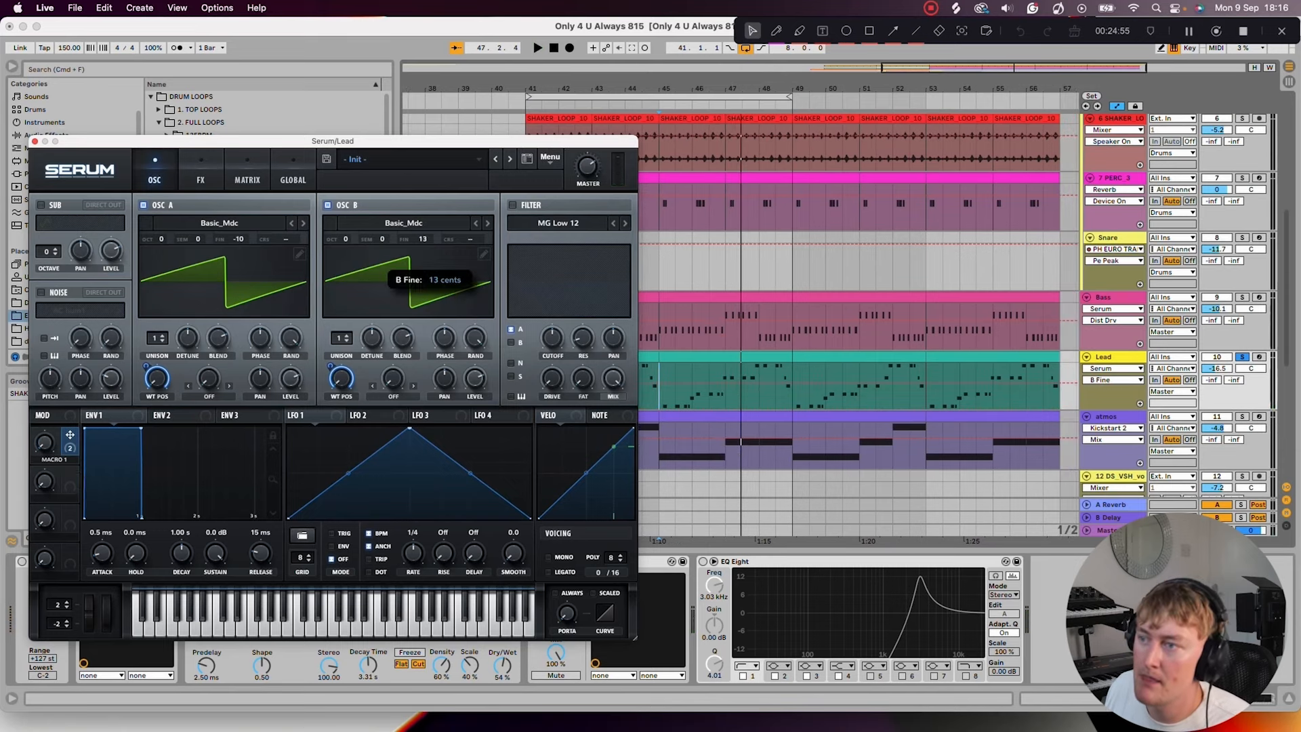
{"action": "key", "text": "space"}
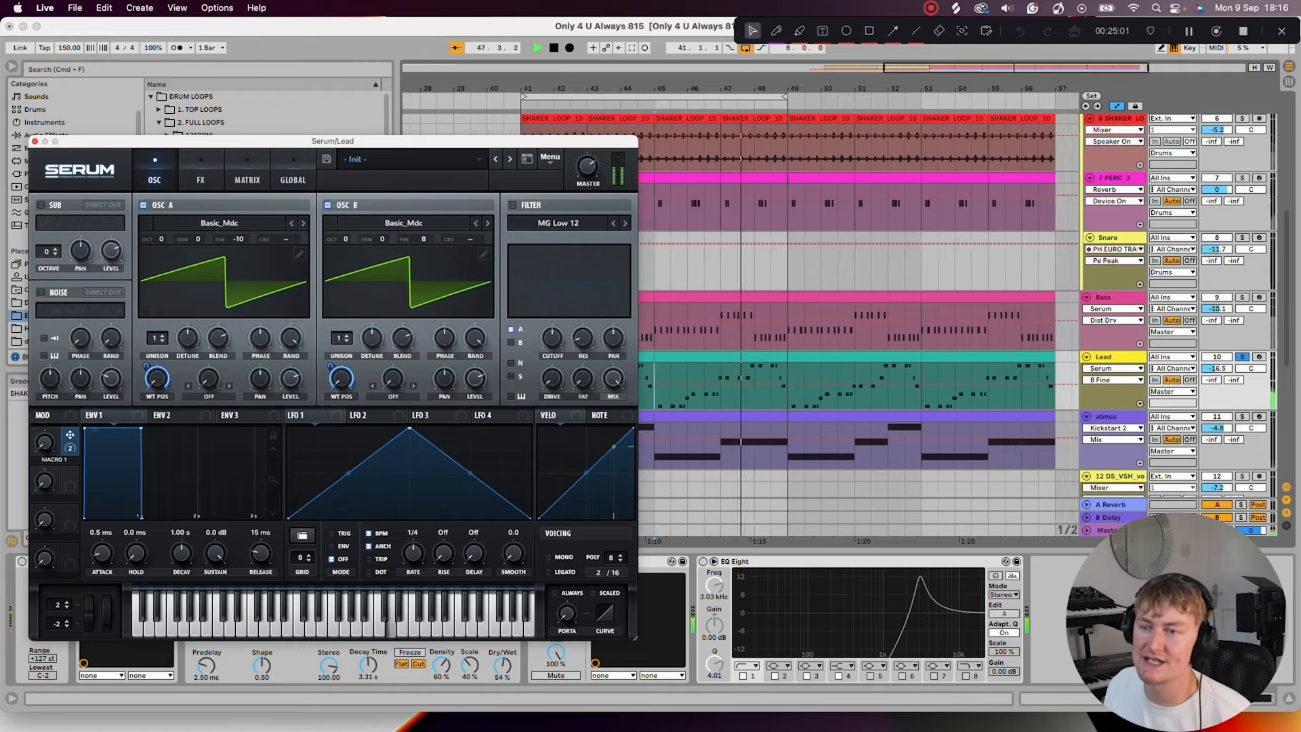
{"action": "key", "text": "space"}
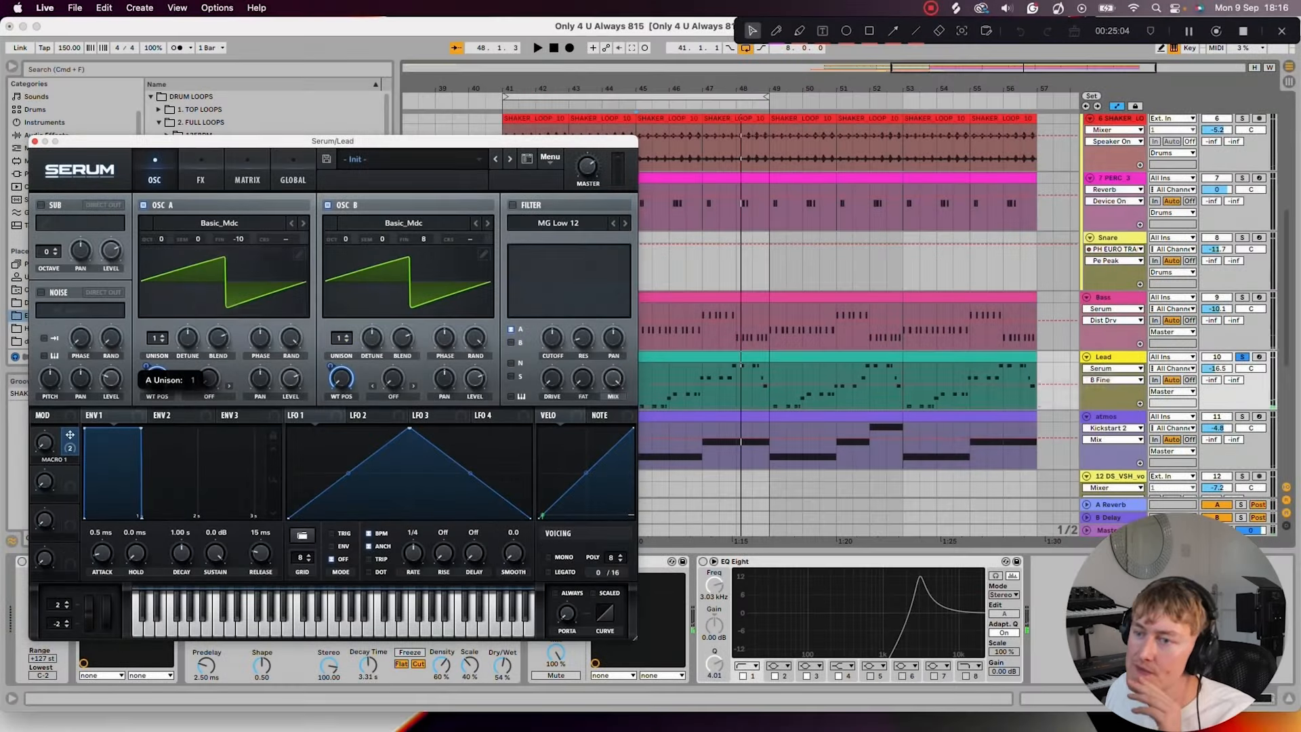
Show oscillator A's wavetable in 3D and set the unison voices to 8 on oscillator A and 10 on oscillator B
{"action": "left_click", "coordinate": [163, 335]}
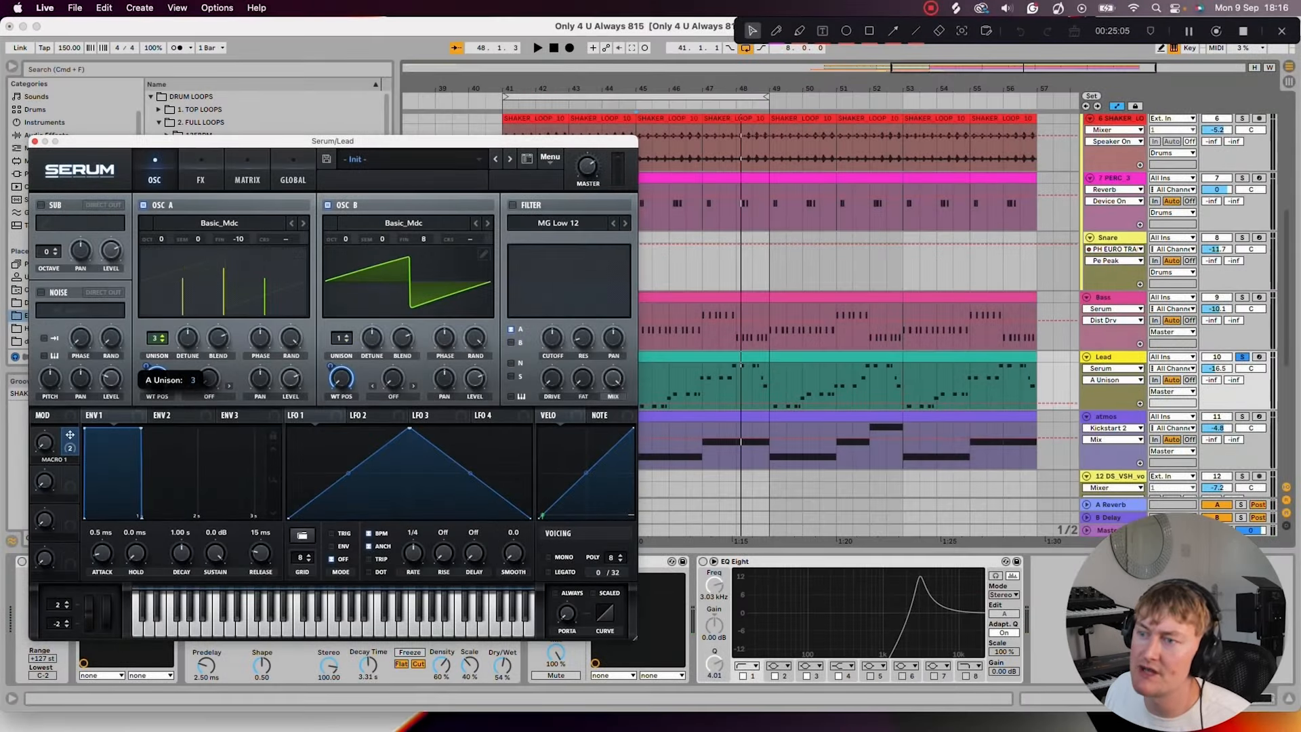
{"action": "left_click", "coordinate": [224, 282]}
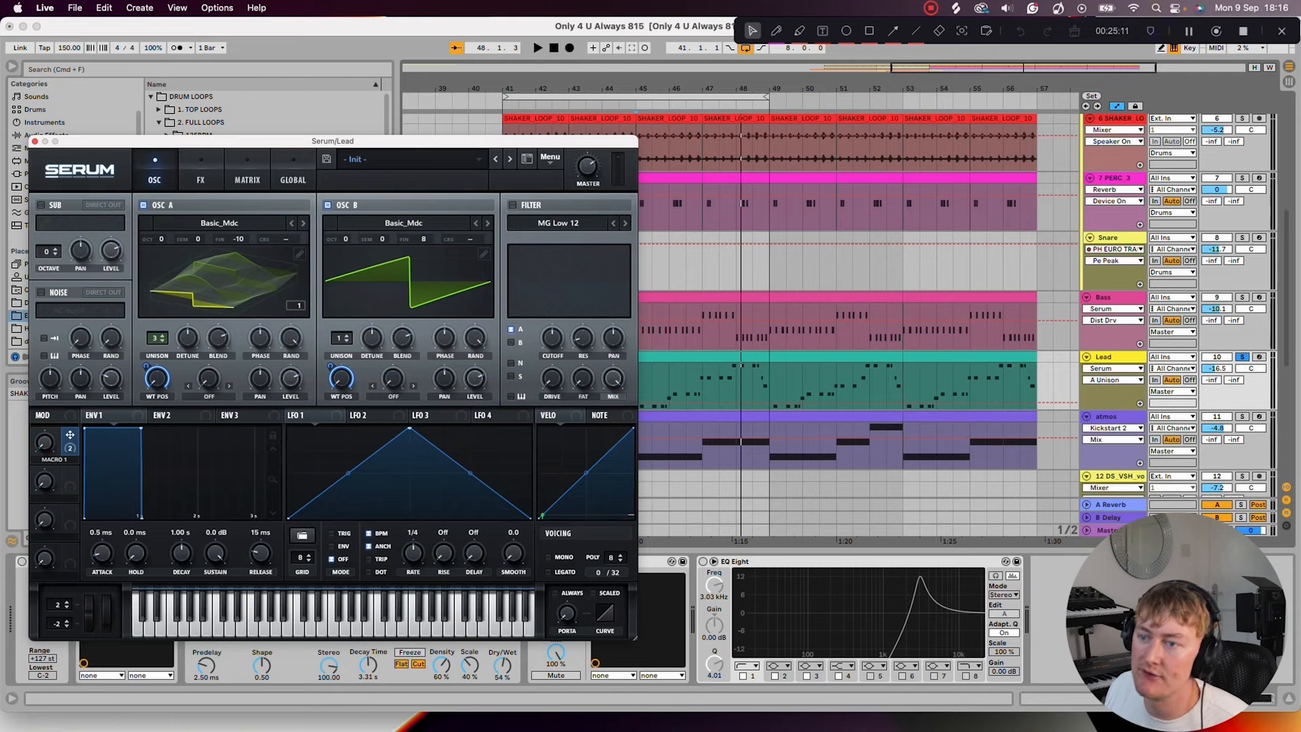
{"action": "left_click_drag", "start_coordinate": [158, 337], "coordinate": [157, 307]}
{"action": "left_click_drag", "start_coordinate": [341, 337], "coordinate": [340, 282]}
{"action": "key", "text": "space"}
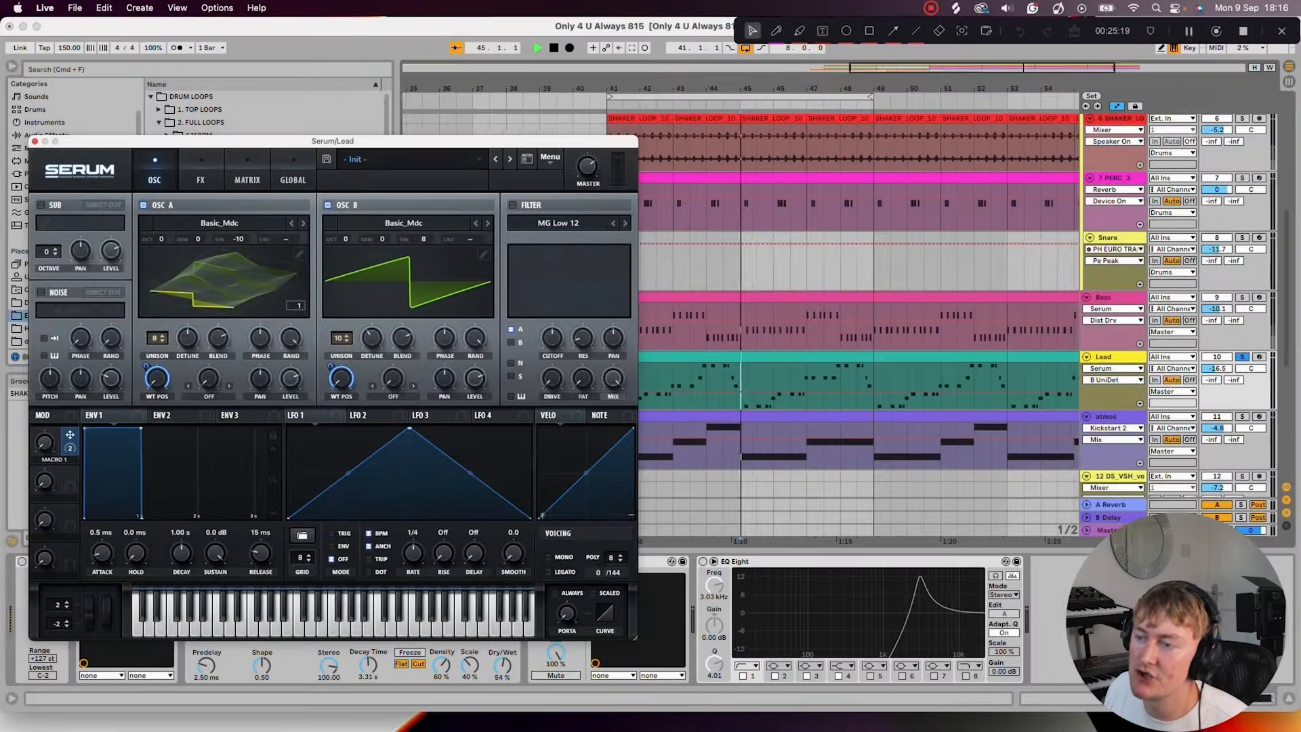
Adjust the unison detune of oscillators B and A by ear during playback
{"action": "left_click_drag", "start_coordinate": [371, 338], "coordinate": [391, 122]}
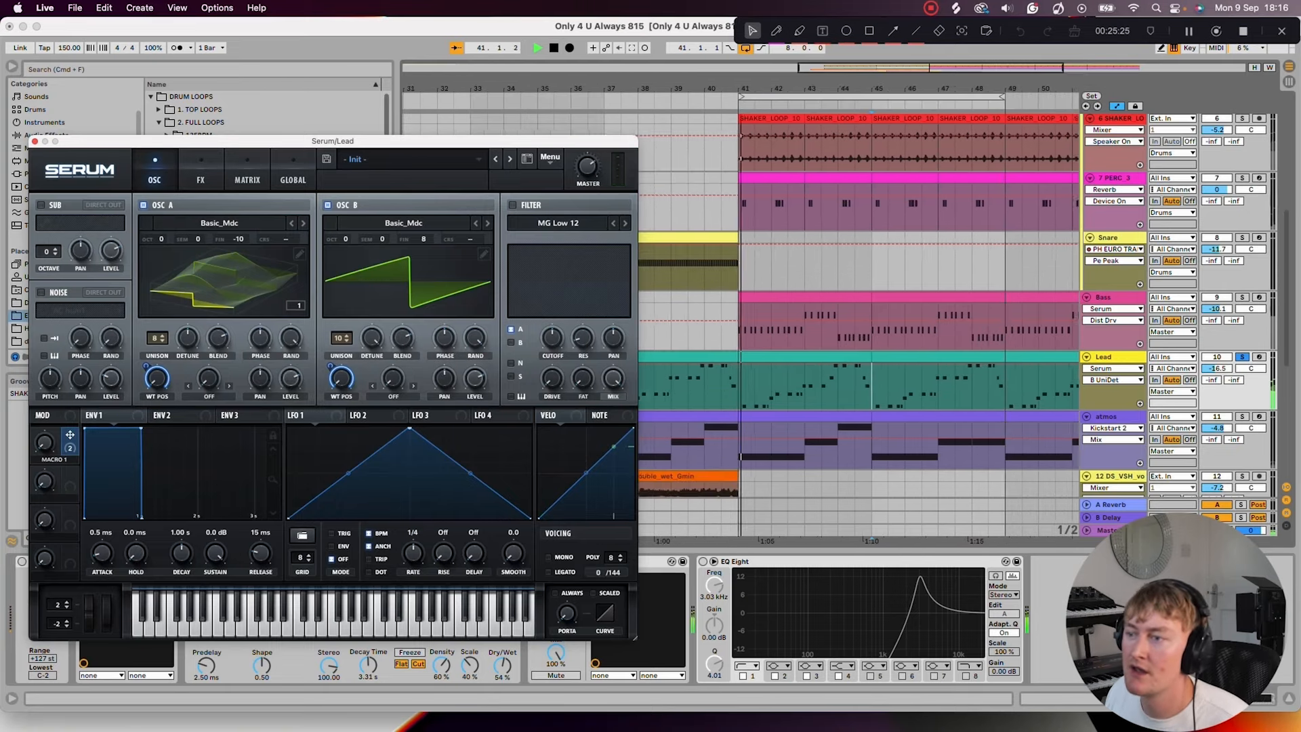
{"action": "left_click_drag", "start_coordinate": [372, 337], "coordinate": [372, 440]}
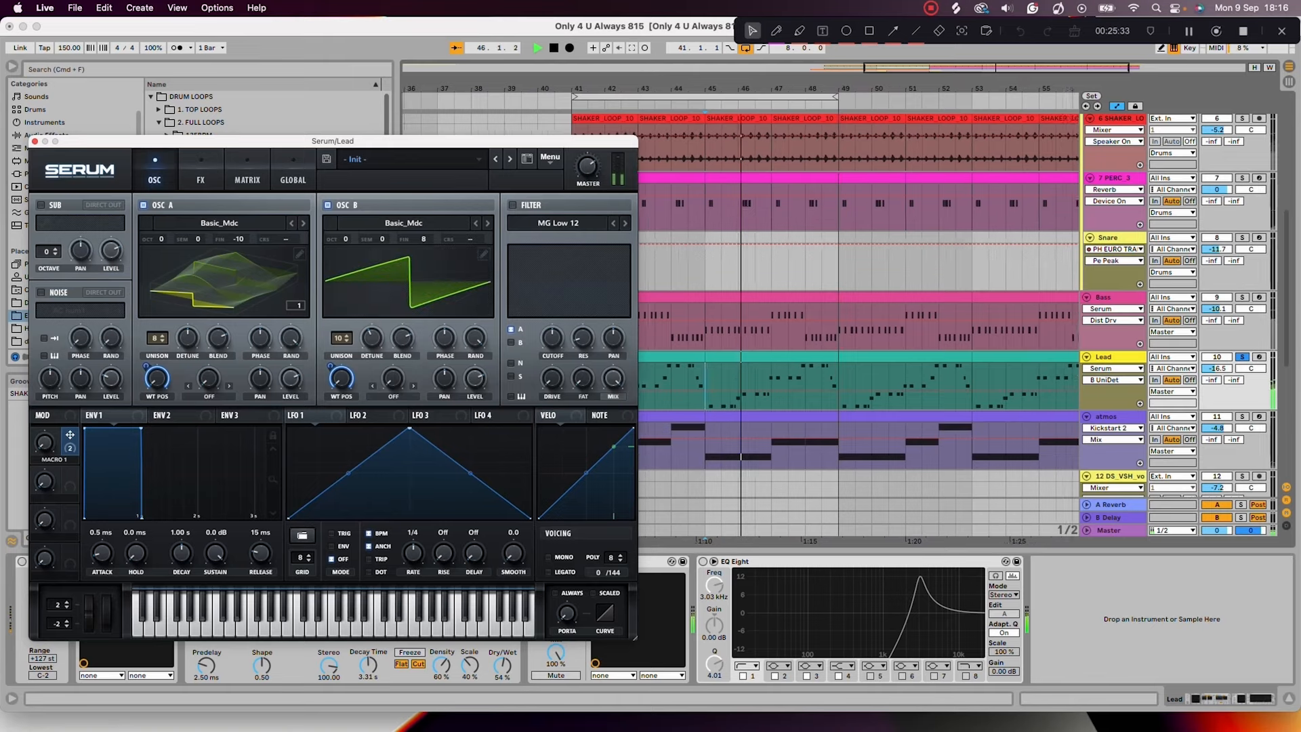
{"action": "left_click_drag", "start_coordinate": [188, 338], "coordinate": [188, 347]}
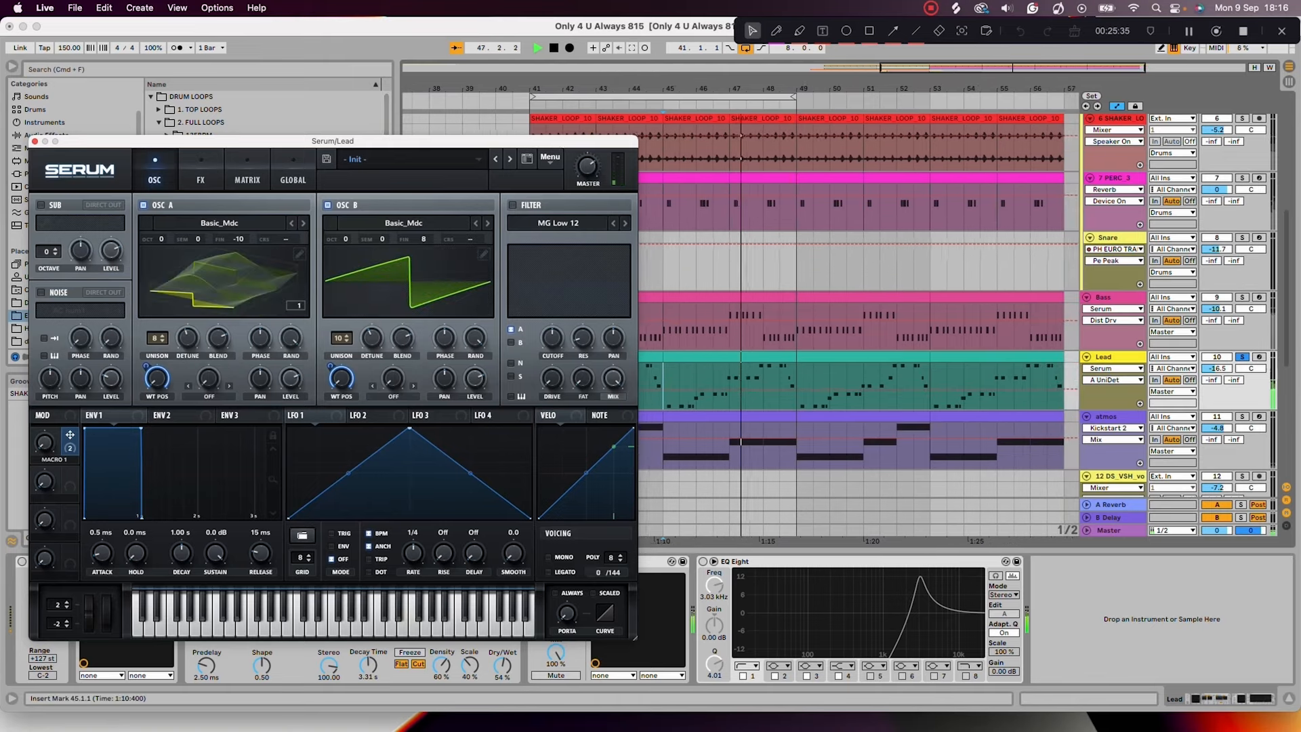
Adjust the levels of both oscillators and Serum's master volume by ear
{"action": "left_click", "coordinate": [474, 379]}
{"action": "left_click", "coordinate": [290, 379]}
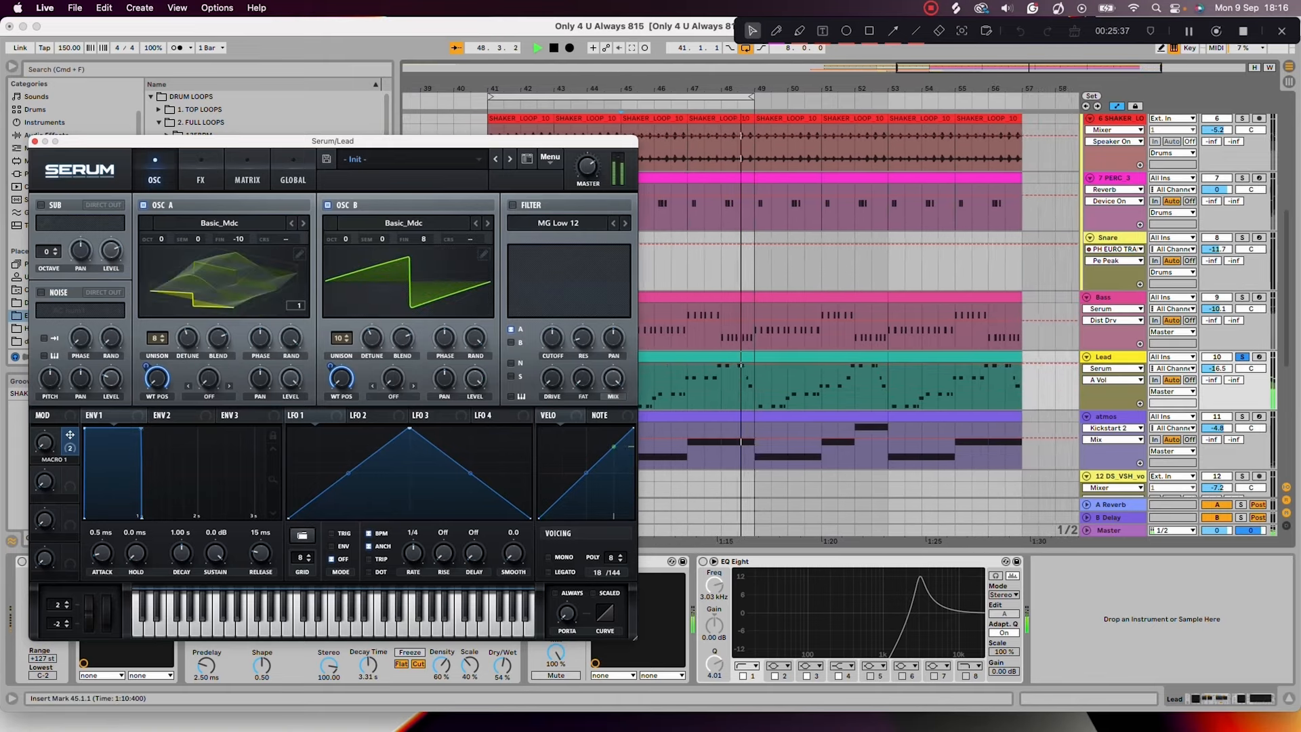
{"action": "left_click", "coordinate": [587, 166]}
{"action": "left_click_drag", "start_coordinate": [588, 166], "coordinate": [588, 166]}
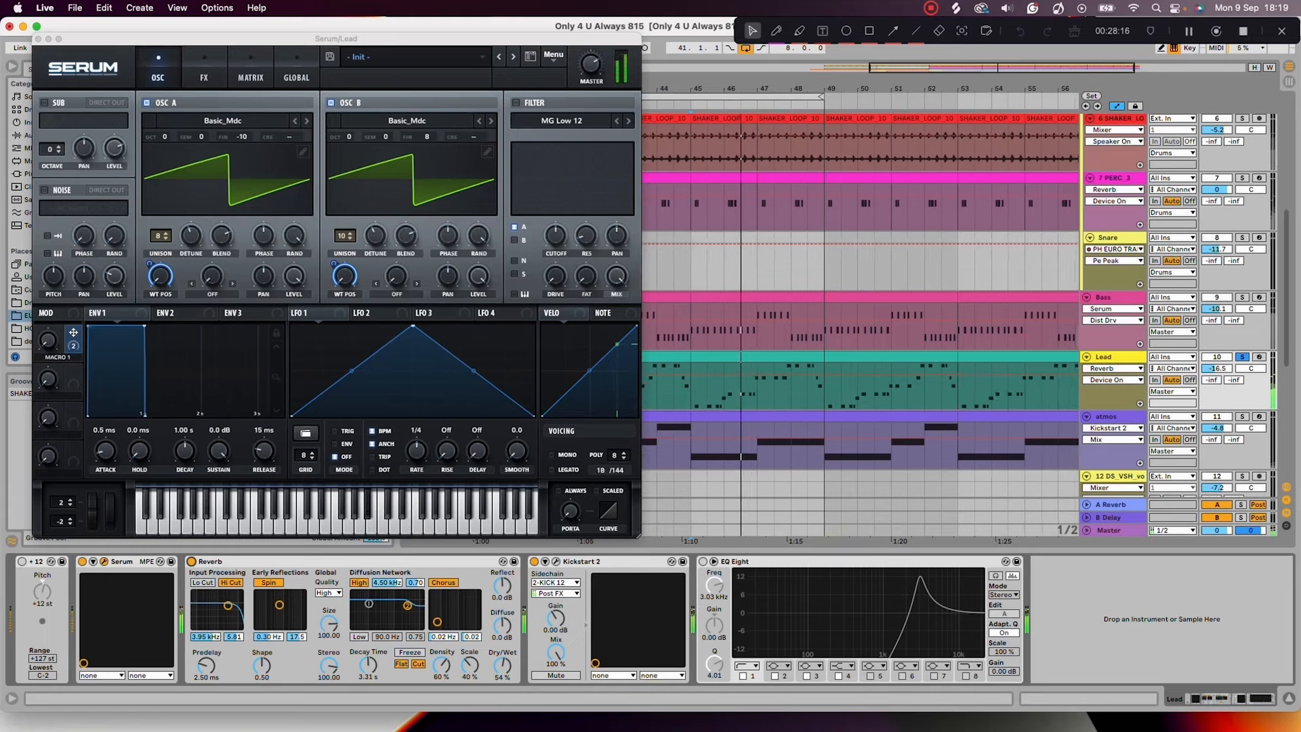
Bypass the lead's Reverb device and try Serum's built-in hall reverb instead, adjusting its mix to 39% and its decay
{"action": "left_click", "coordinate": [192, 562]}
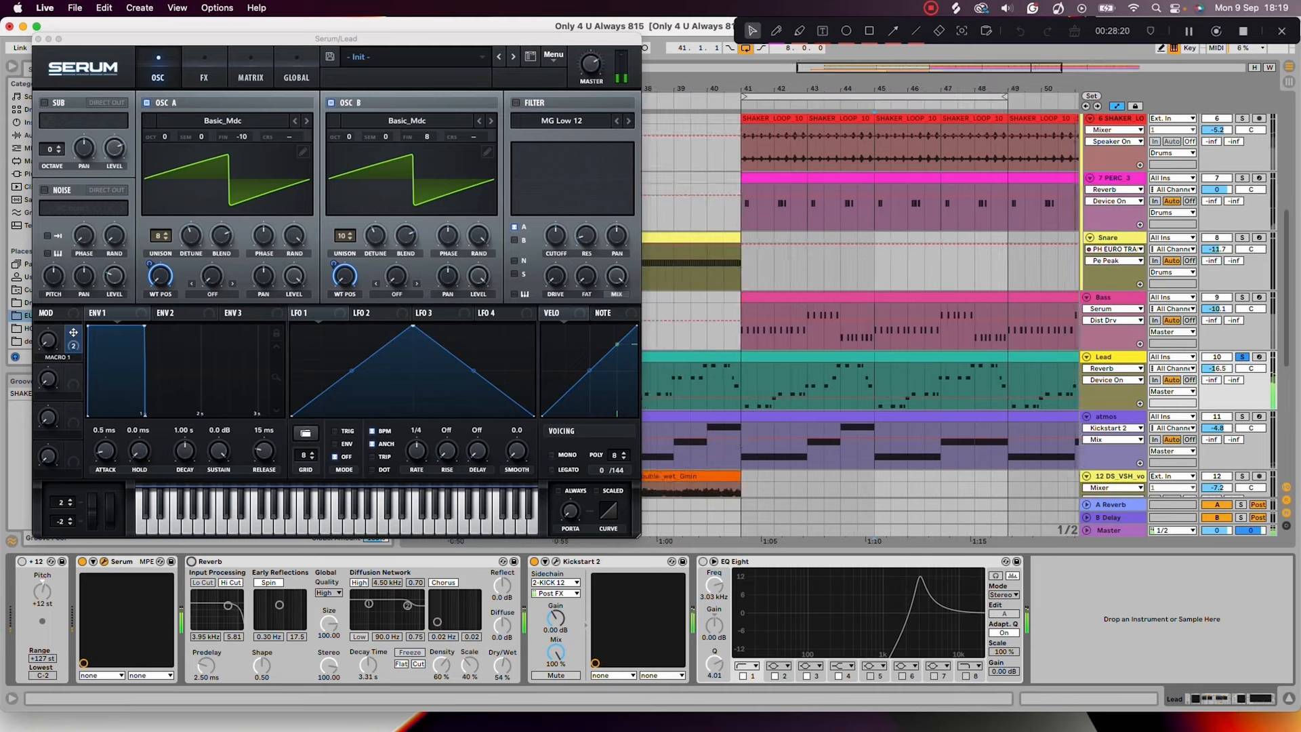
{"action": "left_click", "coordinate": [203, 75]}
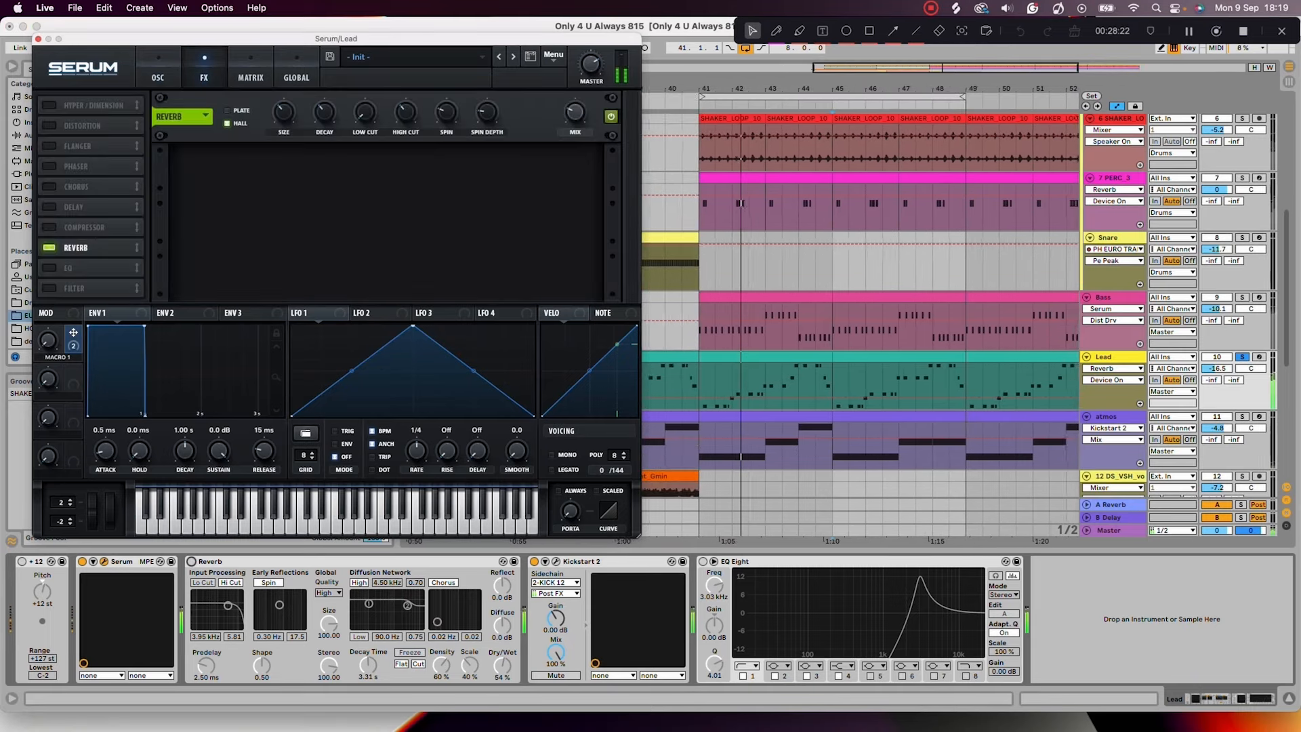
{"action": "left_click_drag", "start_coordinate": [575, 112], "coordinate": [575, 135]}
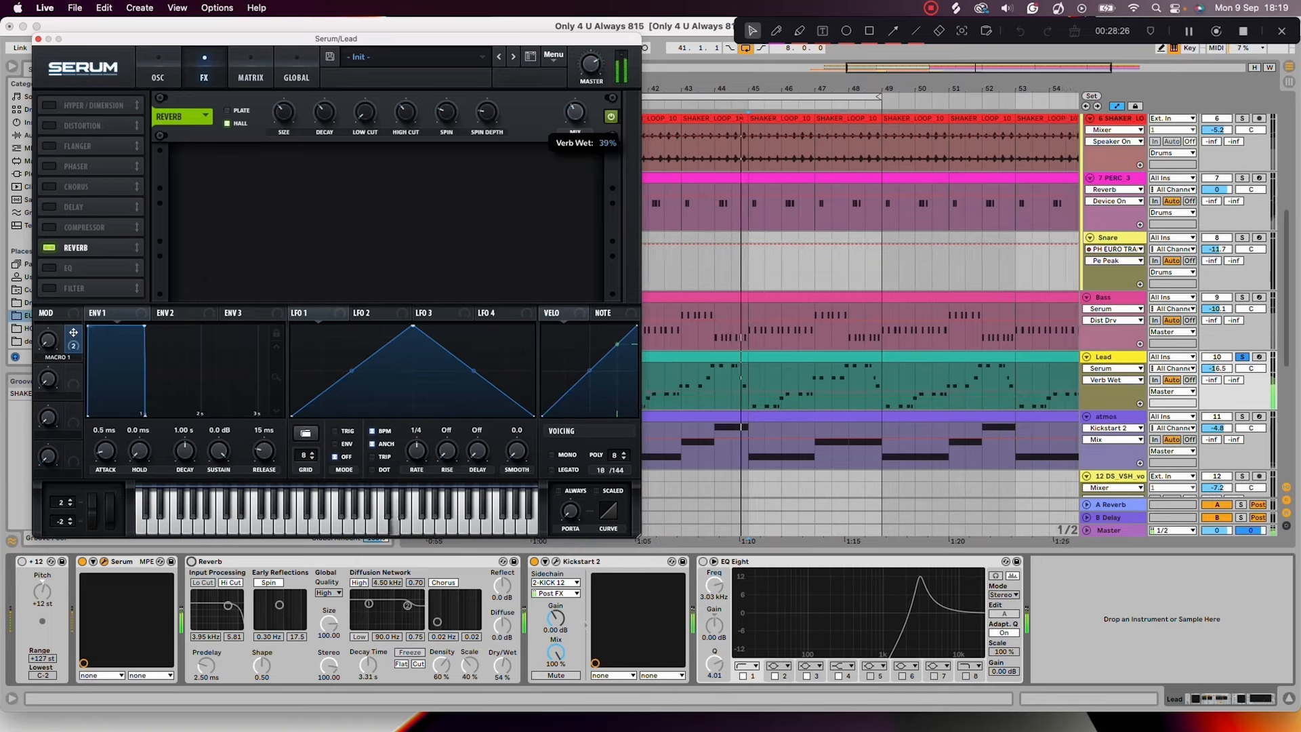
{"action": "left_click_drag", "start_coordinate": [575, 112], "coordinate": [575, 120]}
{"action": "left_click_drag", "start_coordinate": [325, 112], "coordinate": [324, 109]}
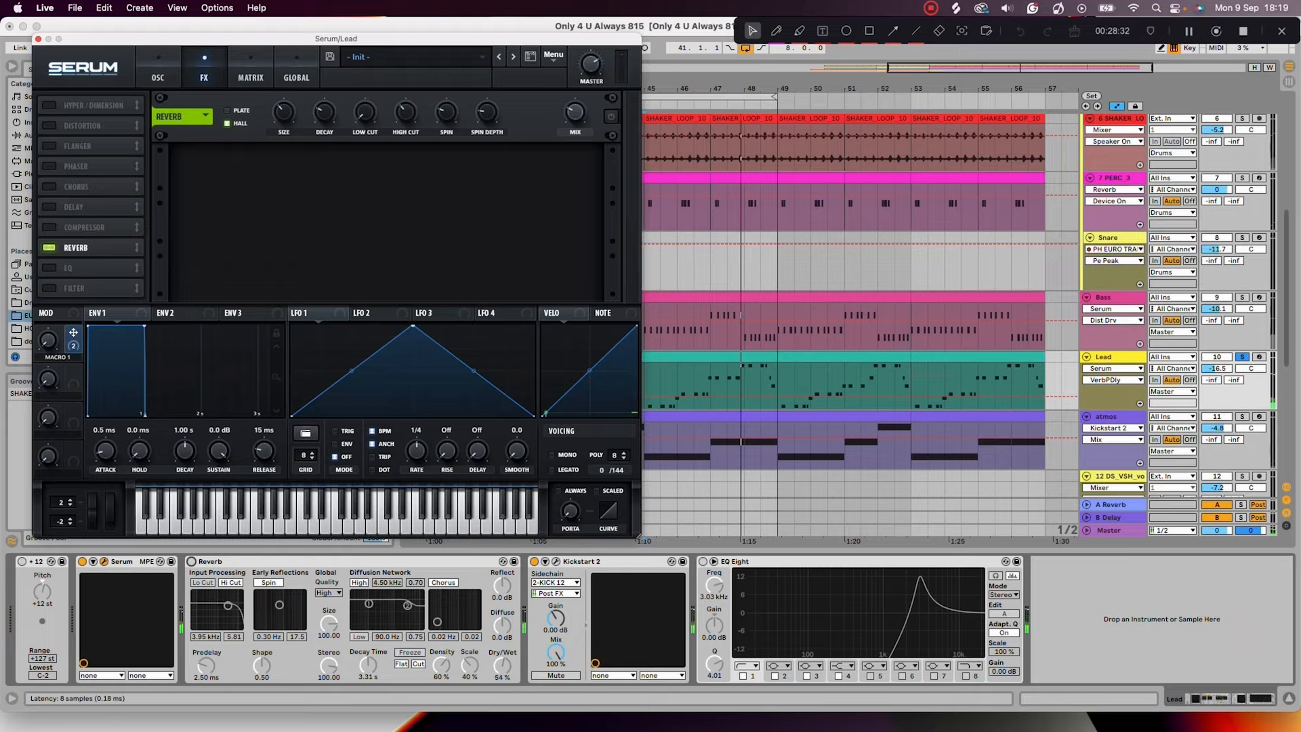
Re-enable the lead's Reverb device with High quality and turn on its EQ Eight
{"action": "left_click", "coordinate": [191, 562]}
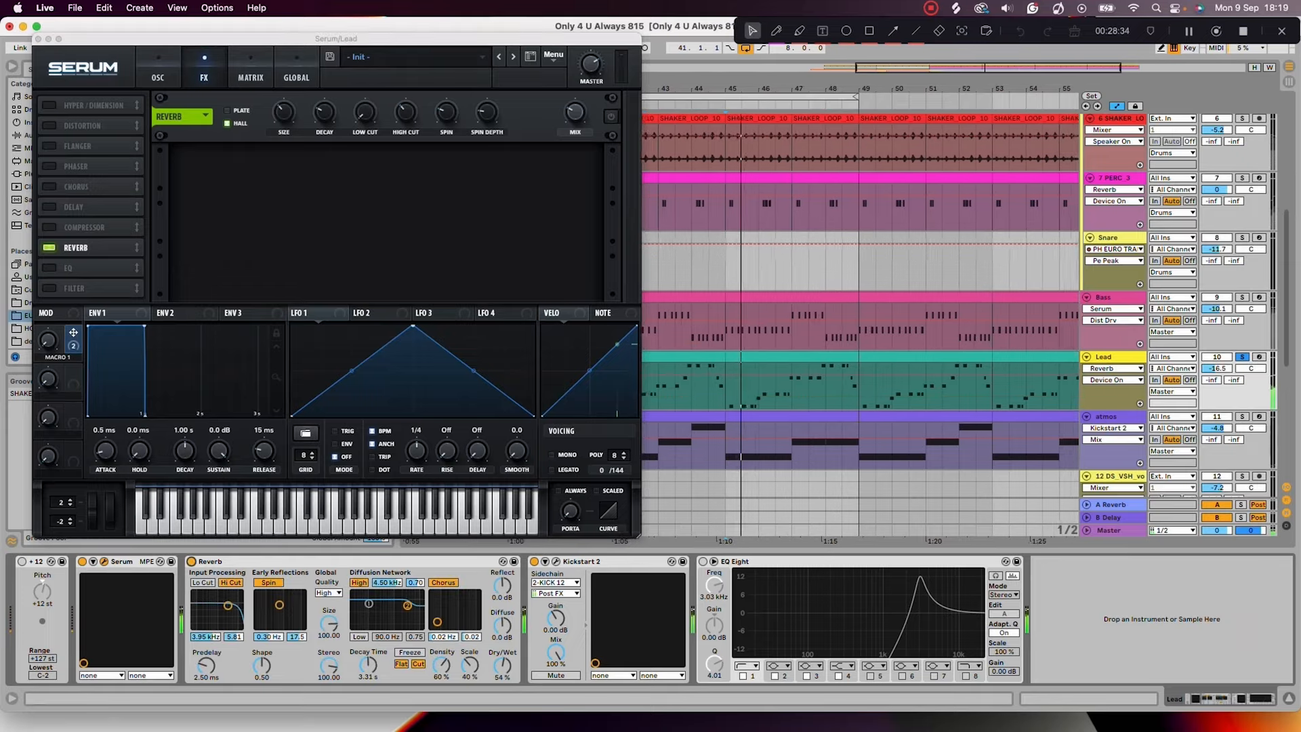
{"action": "left_click", "coordinate": [329, 592]}
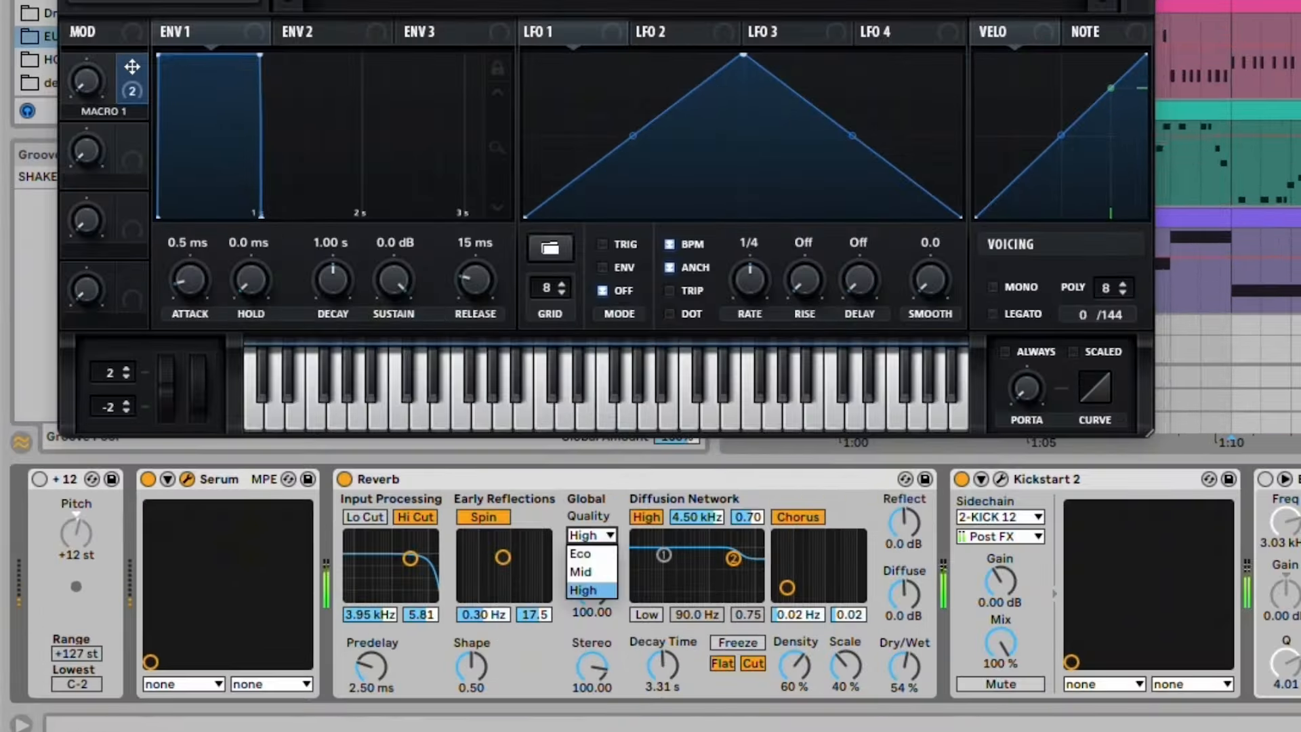
{"action": "left_click", "coordinate": [327, 621]}
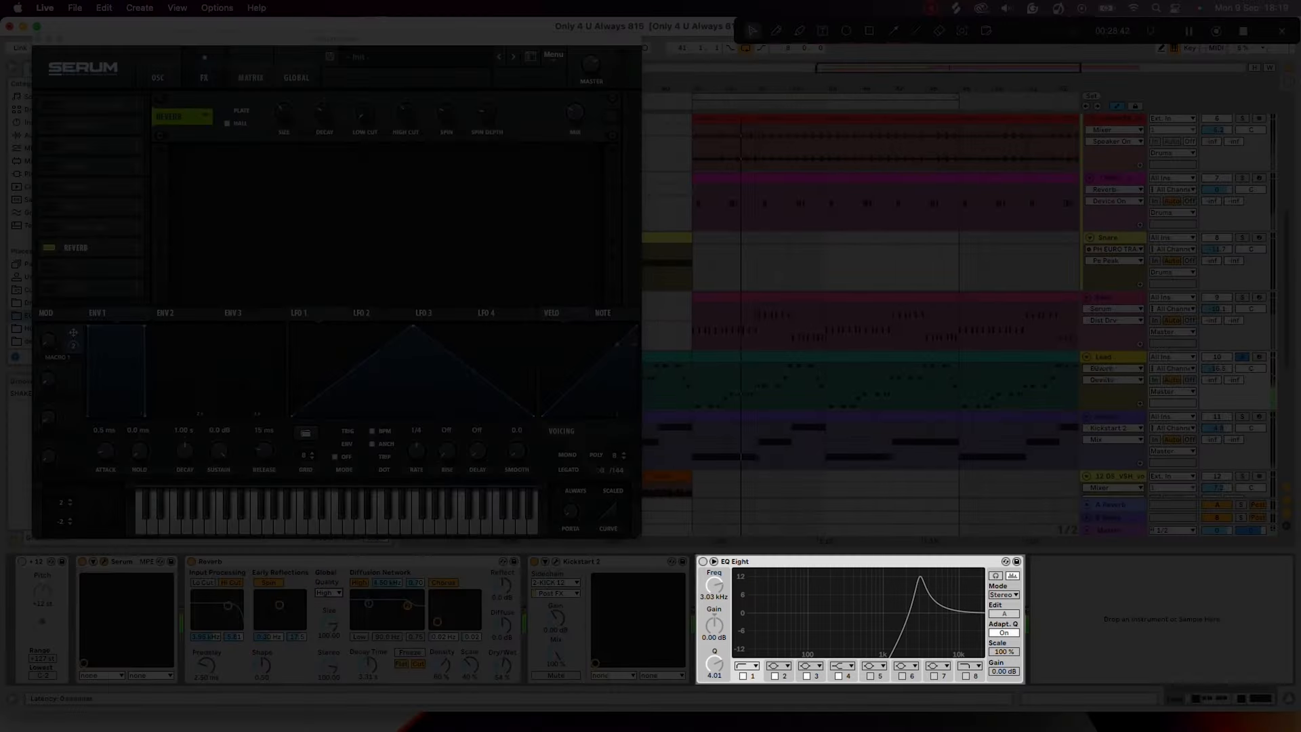
{"action": "left_click", "coordinate": [703, 561]}
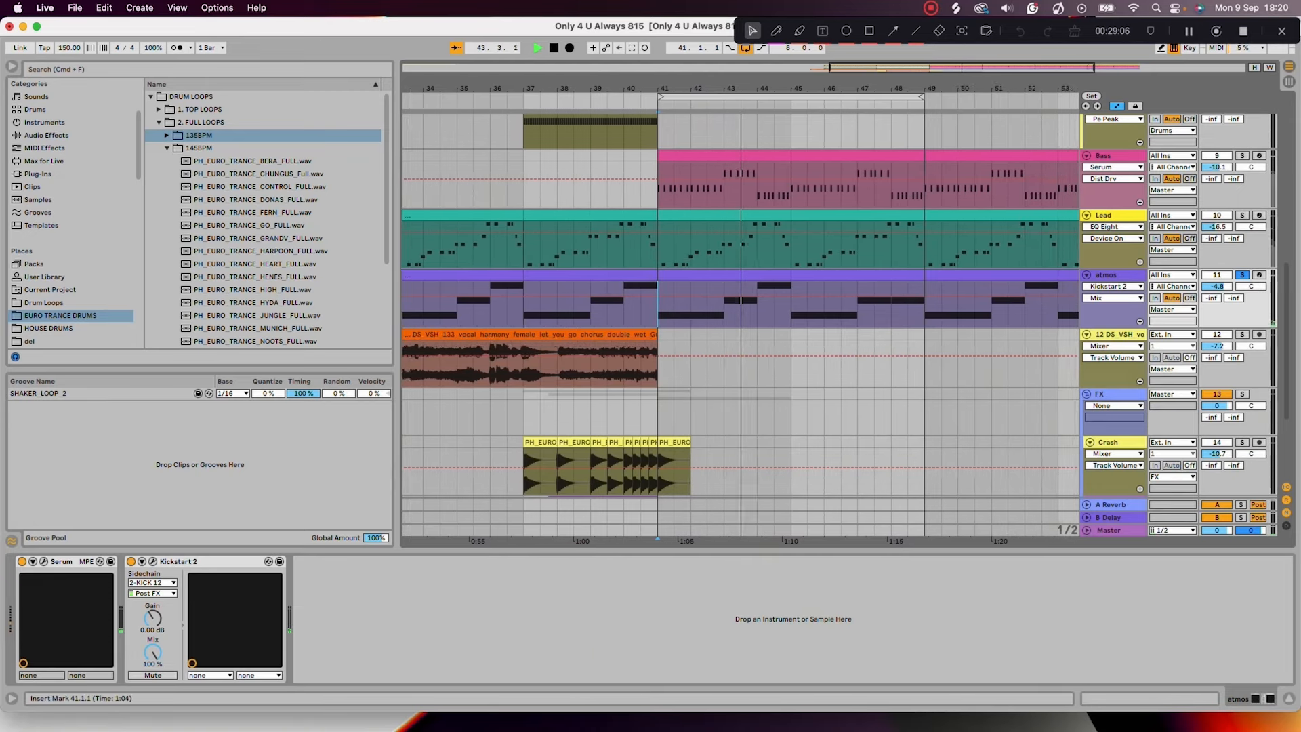
Set the atmos track's volume to 6.0 dB and play the track
{"action": "left_click", "coordinate": [1224, 288]}
{"action": "key", "text": "space"}
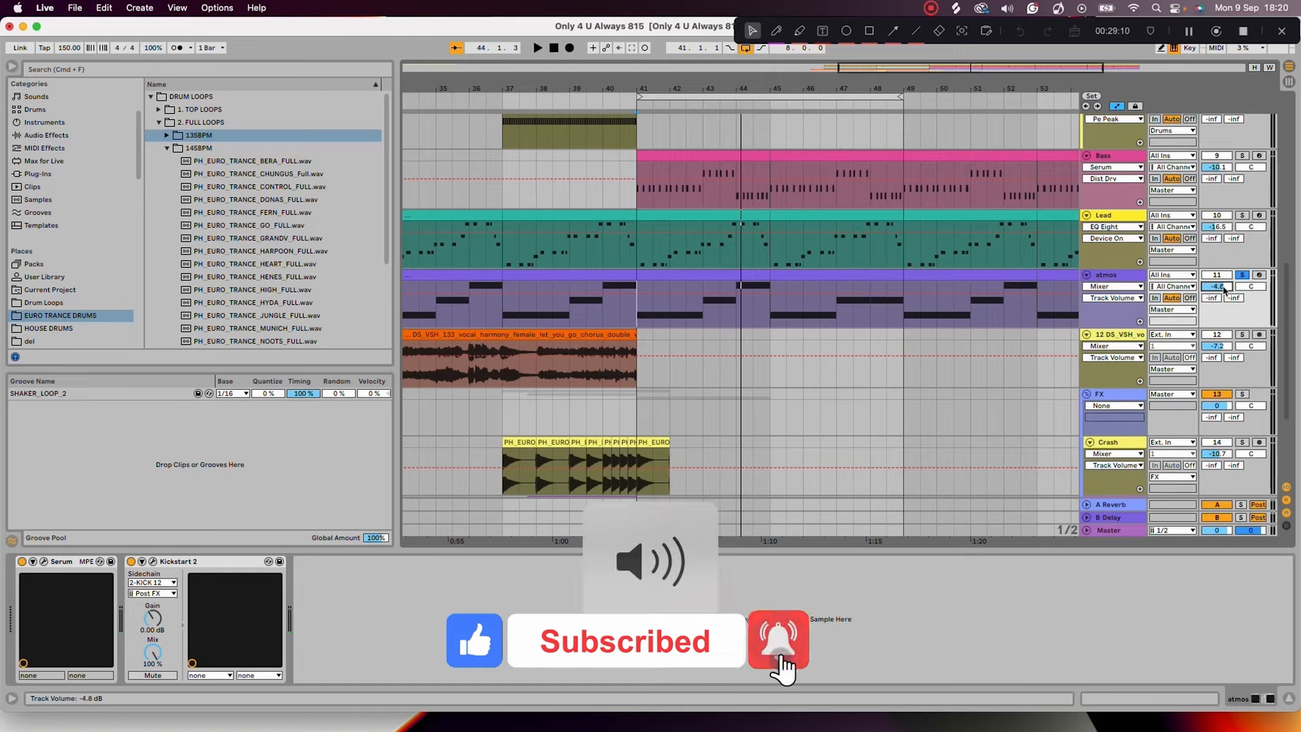
{"action": "key", "text": "space"}
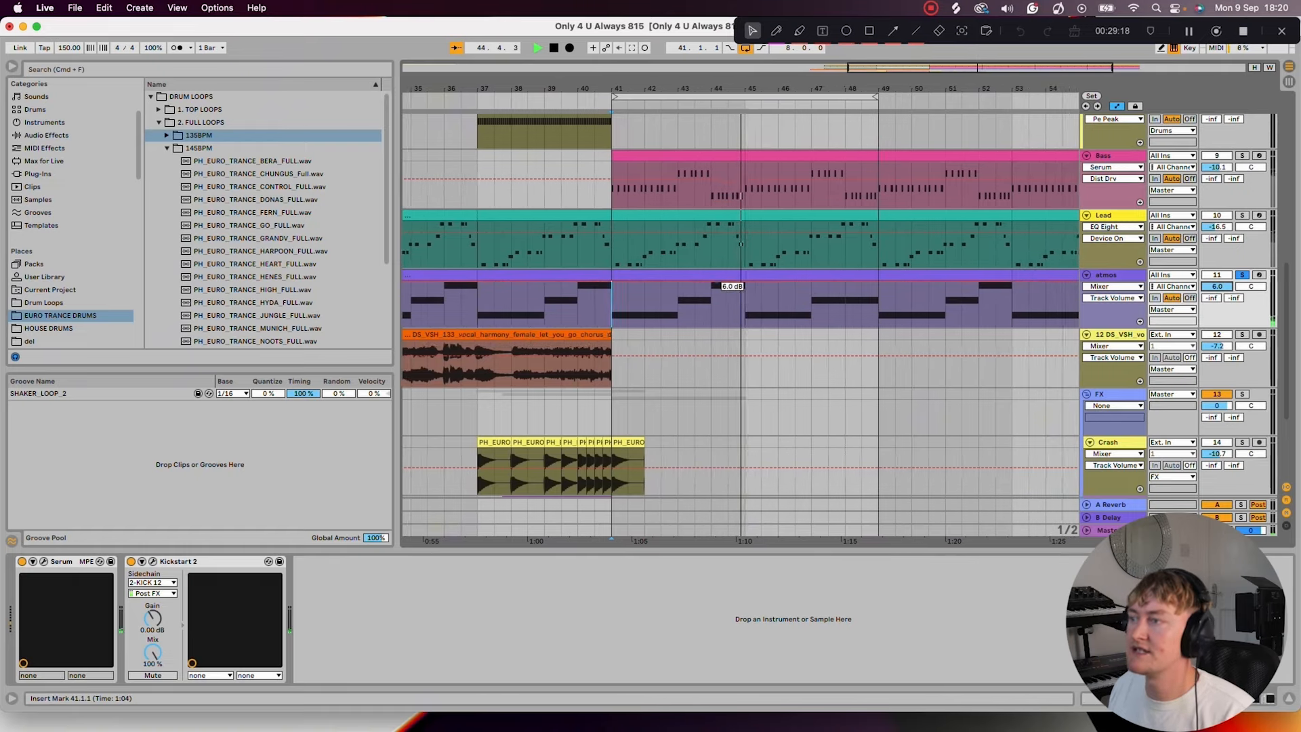
Stop playback, review the atmos clip's notes at bar 41 and inspect the track's Serum patch, including LFO 1
{"action": "key", "text": "space"}
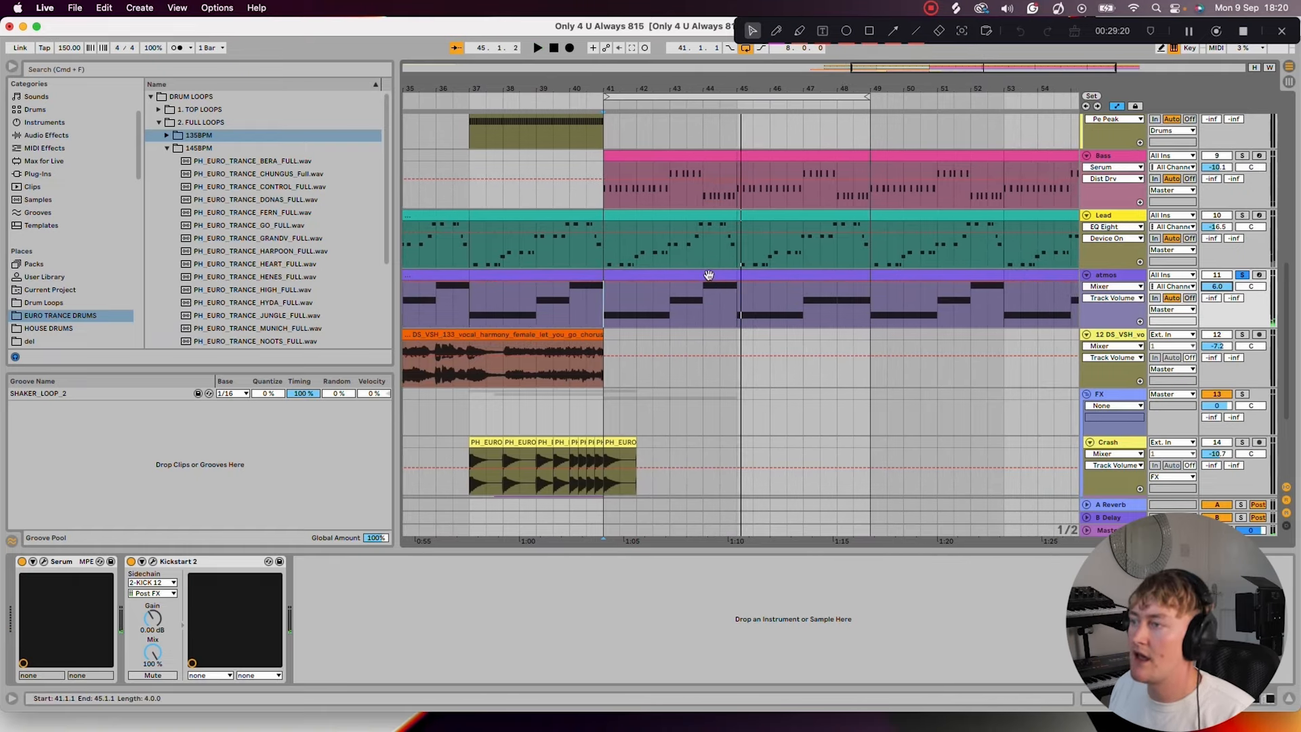
{"action": "double_click", "coordinate": [709, 274]}
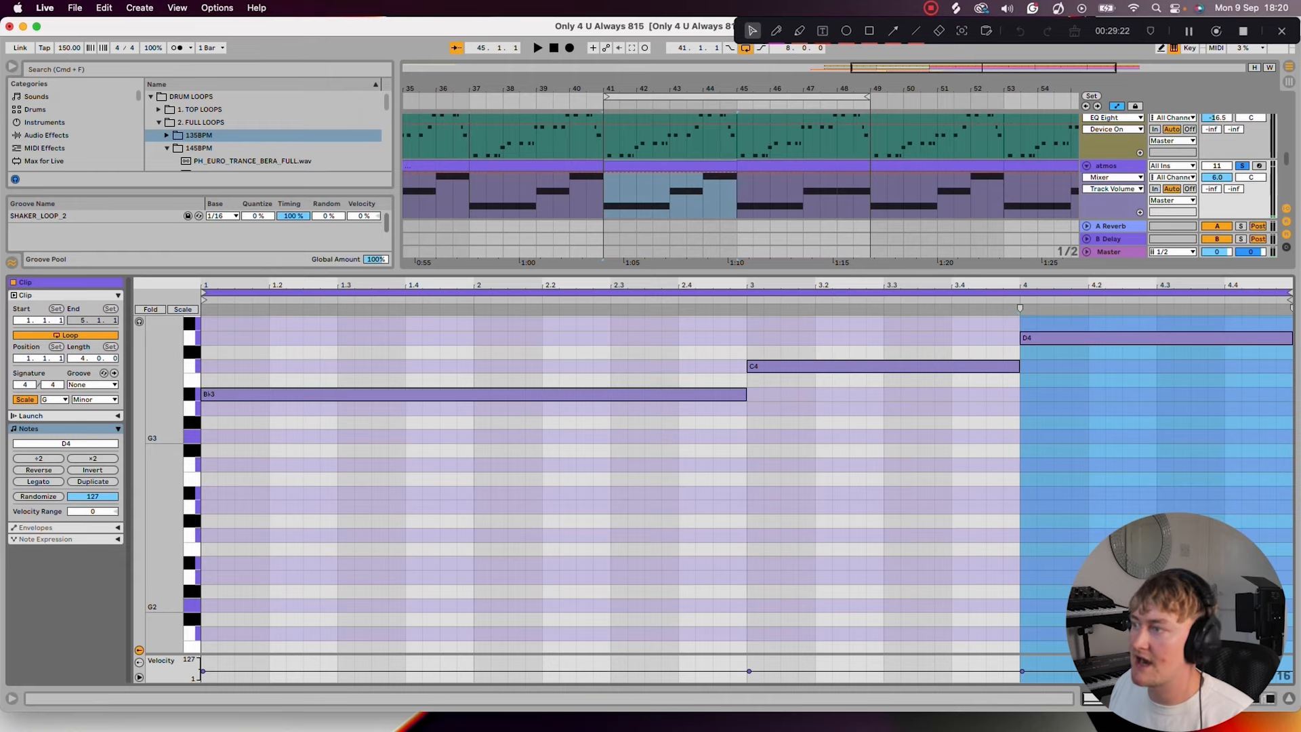
{"action": "key", "text": "super+alt+l"}
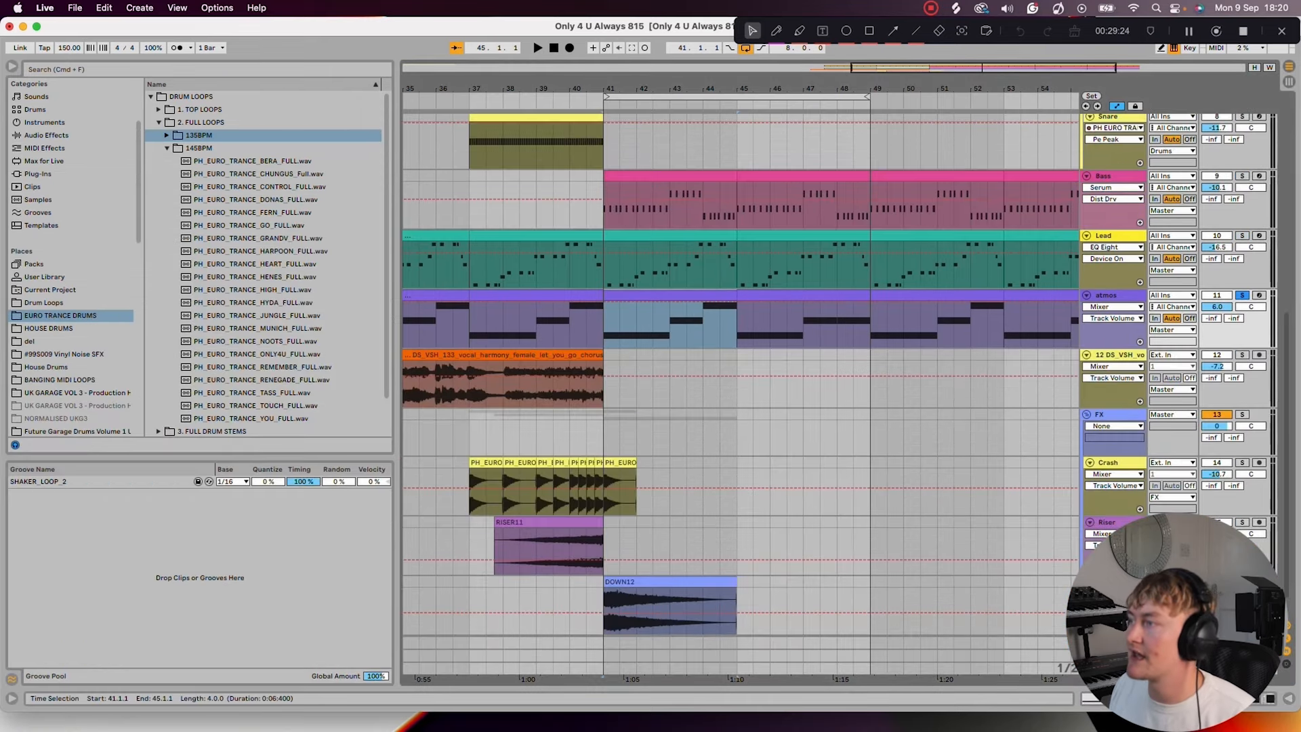
{"action": "key", "text": "super+alt+l"}
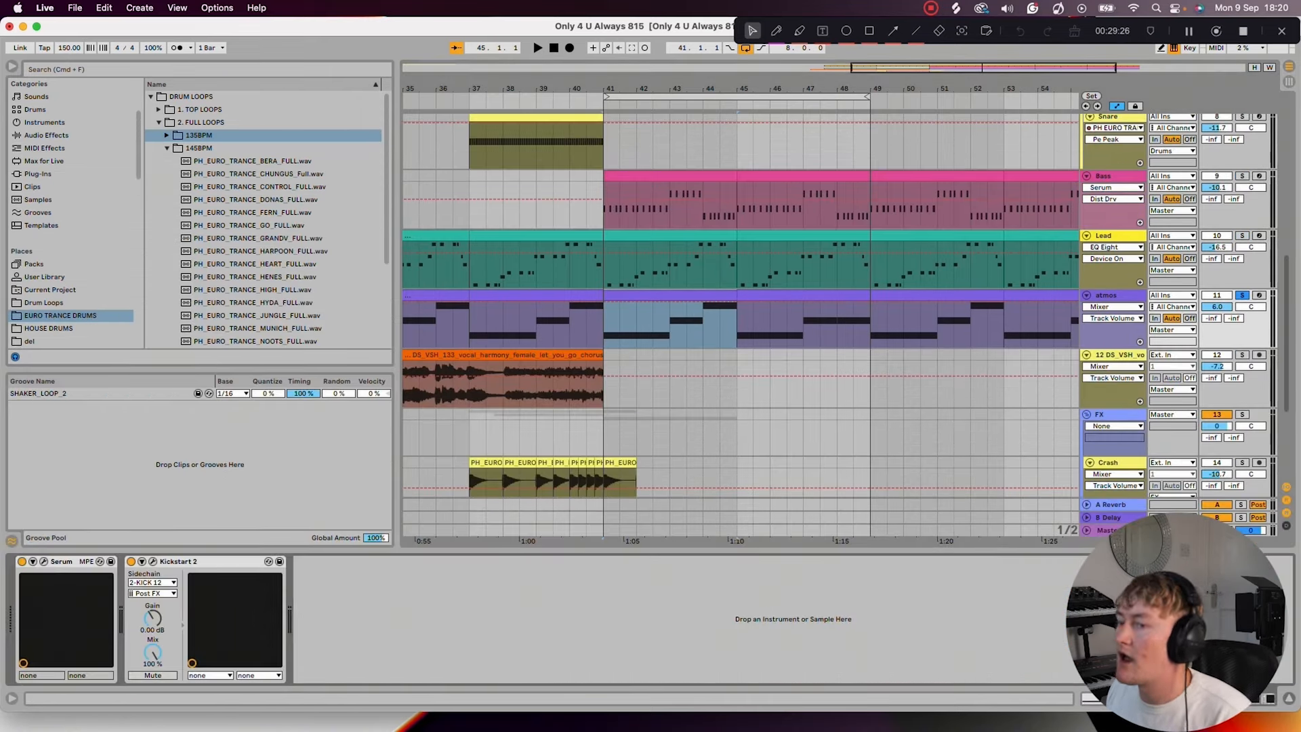
{"action": "left_click", "coordinate": [43, 562]}
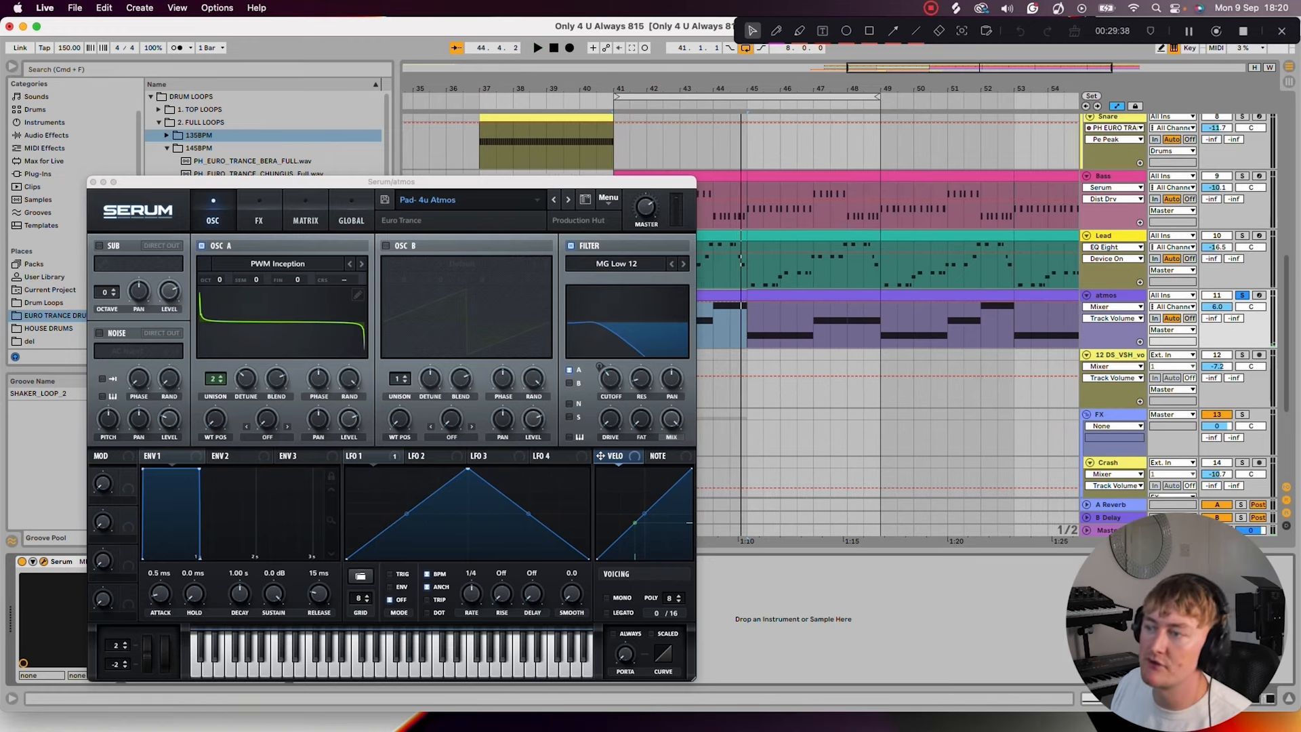
{"action": "left_click", "coordinate": [366, 456]}
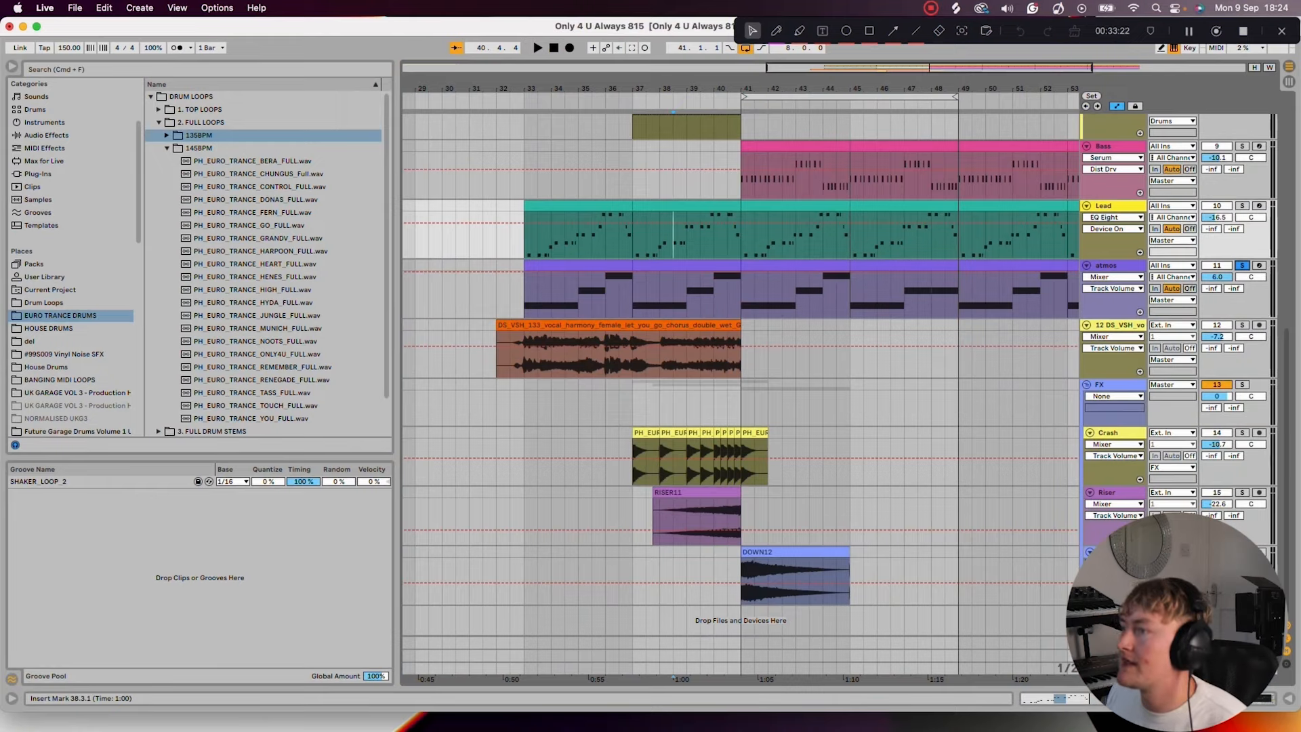
Compare the notes of the atmos clip at bar 41 with those of the following clip at bar 45
{"action": "double_click", "coordinate": [794, 266]}
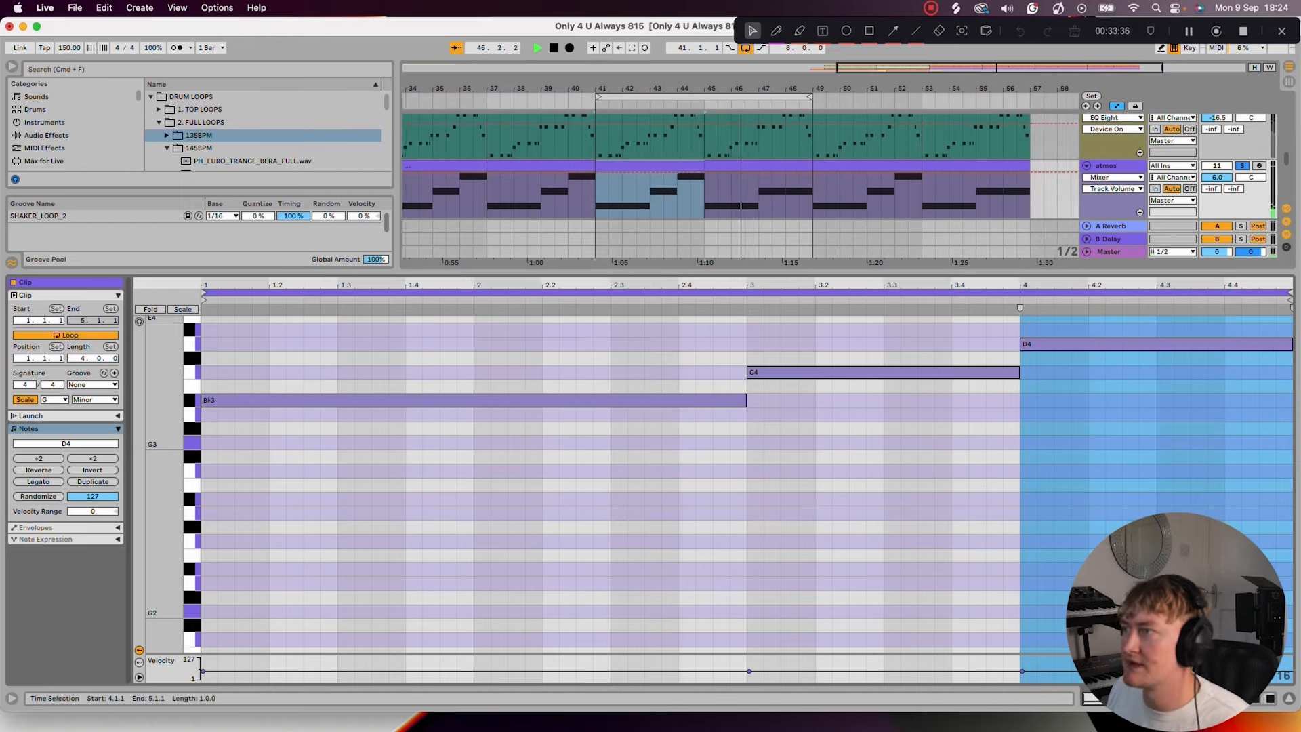
{"action": "key", "text": "Down"}
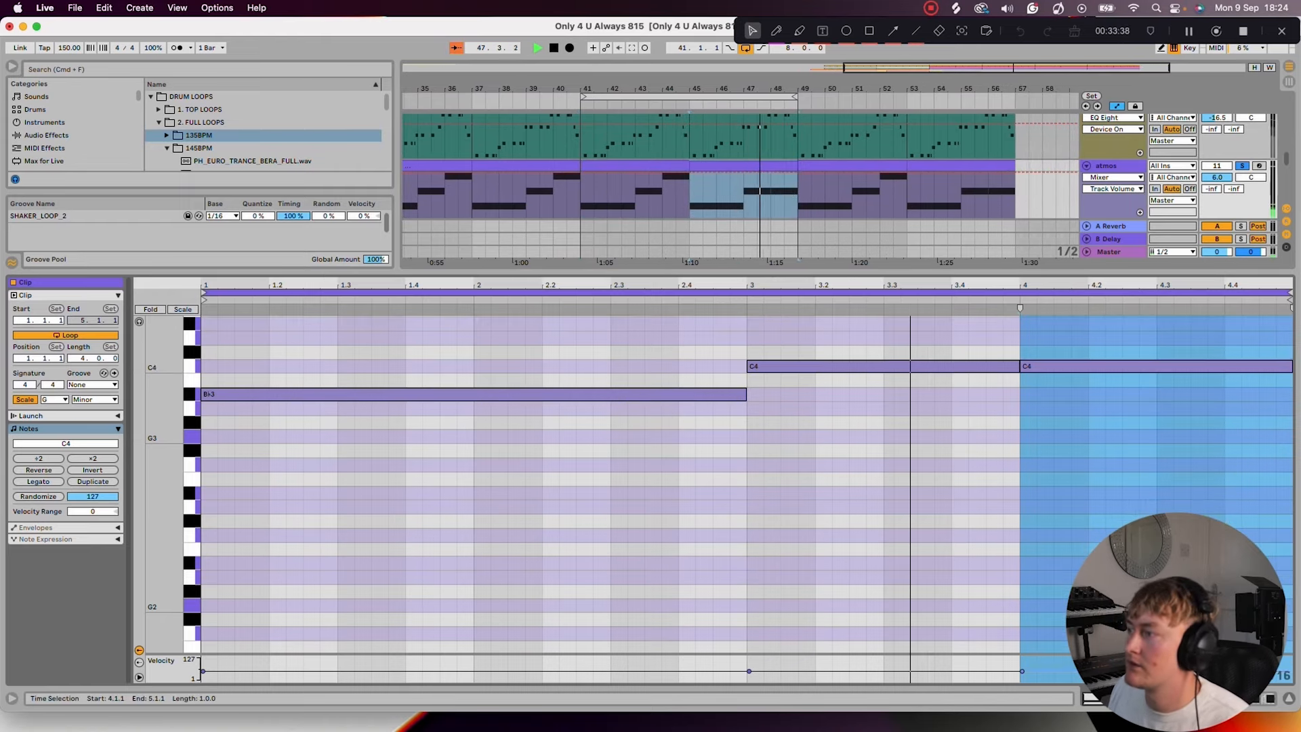
{"action": "scroll", "coordinate": [718, 379], "scroll_direction": "up", "scroll_amount": 1}
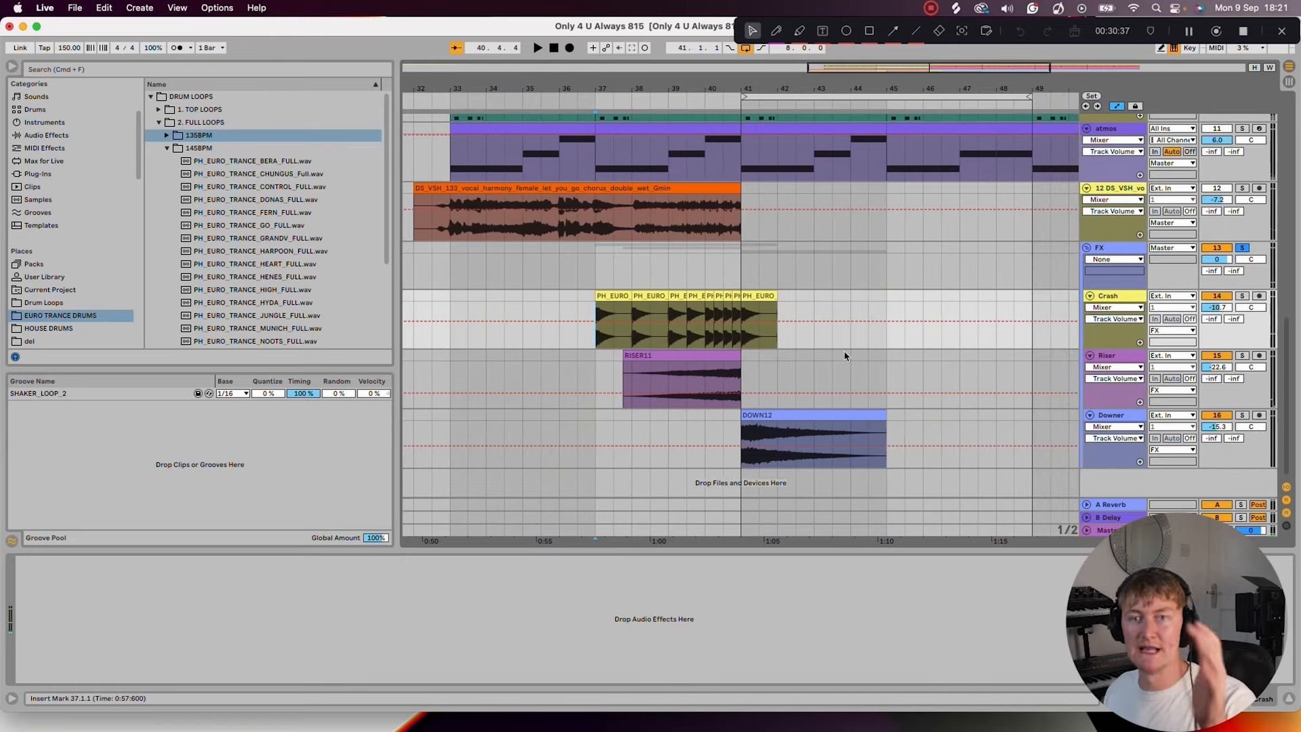
Audition the crash build-up from bar 40 with the FX group soloed and again with its solo off, through the crash at bar 41
{"action": "left_click_drag", "start_coordinate": [741, 89], "coordinate": [830, 132]}
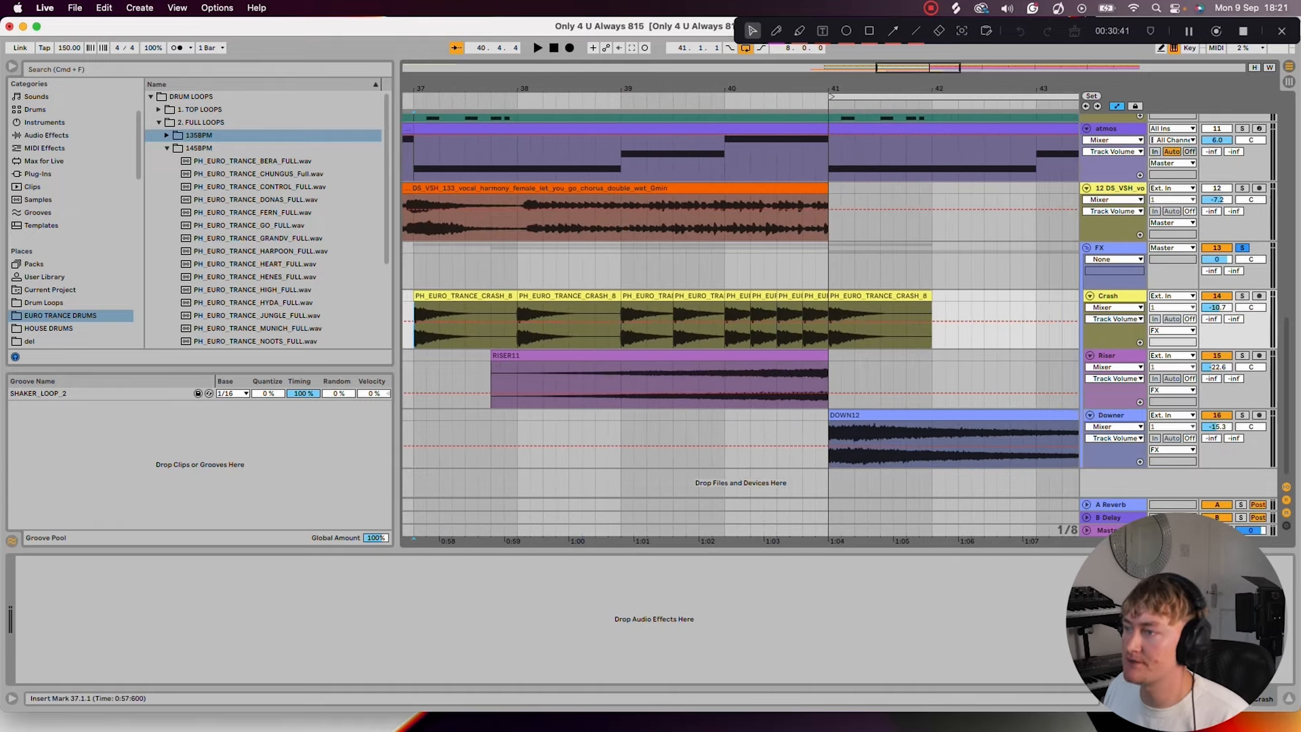
{"action": "left_click", "coordinate": [725, 326]}
{"action": "key", "text": "space"}
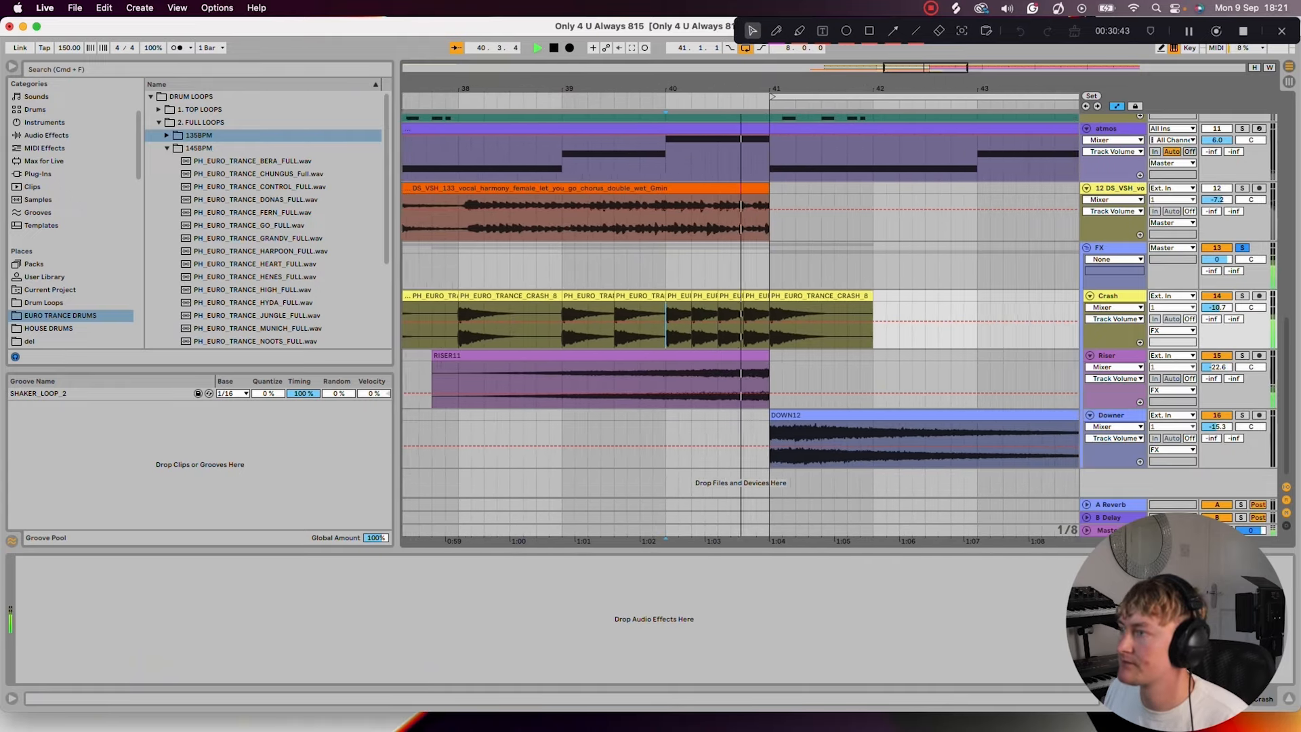
{"action": "key", "text": "space"}
{"action": "left_click", "coordinate": [1242, 248]}
{"action": "key", "text": "space"}
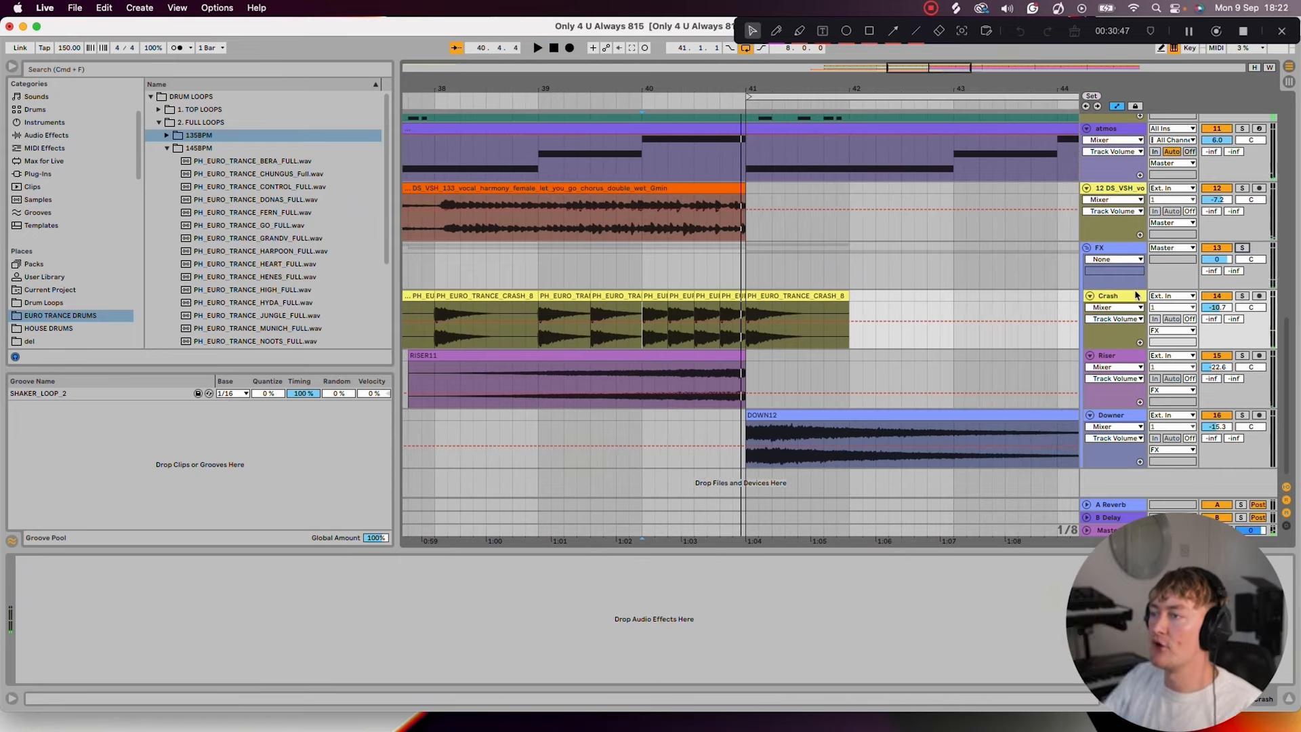
{"action": "left_click", "coordinate": [790, 296]}
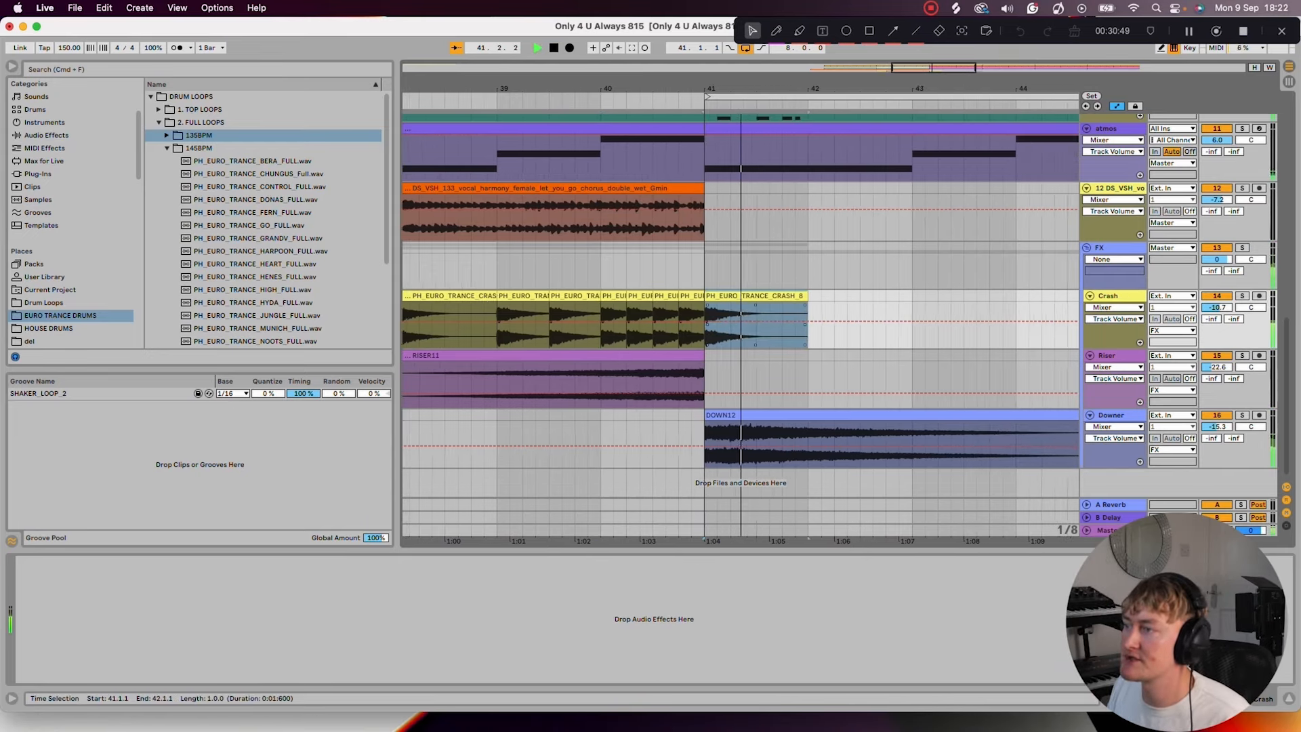
{"action": "key", "text": "minus"}
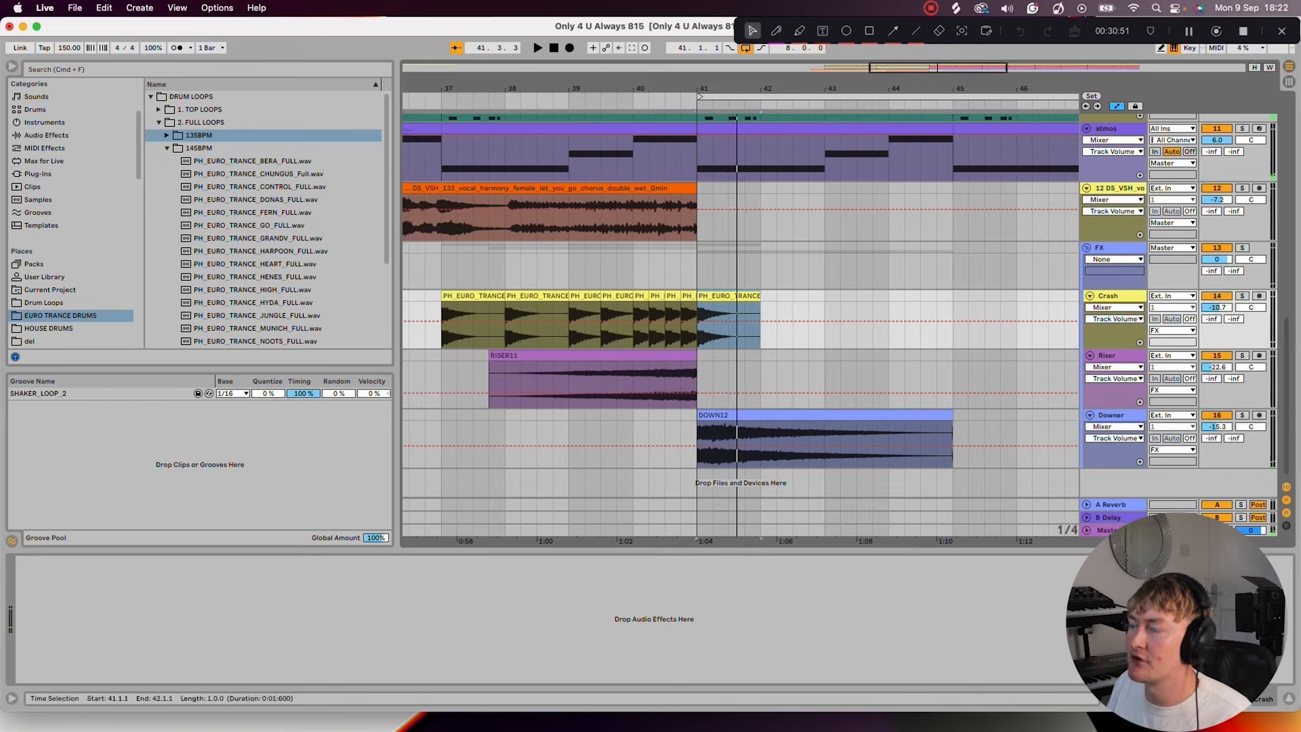
Listen to the soloed Downer track from bar 41
{"action": "left_click", "coordinate": [699, 444]}
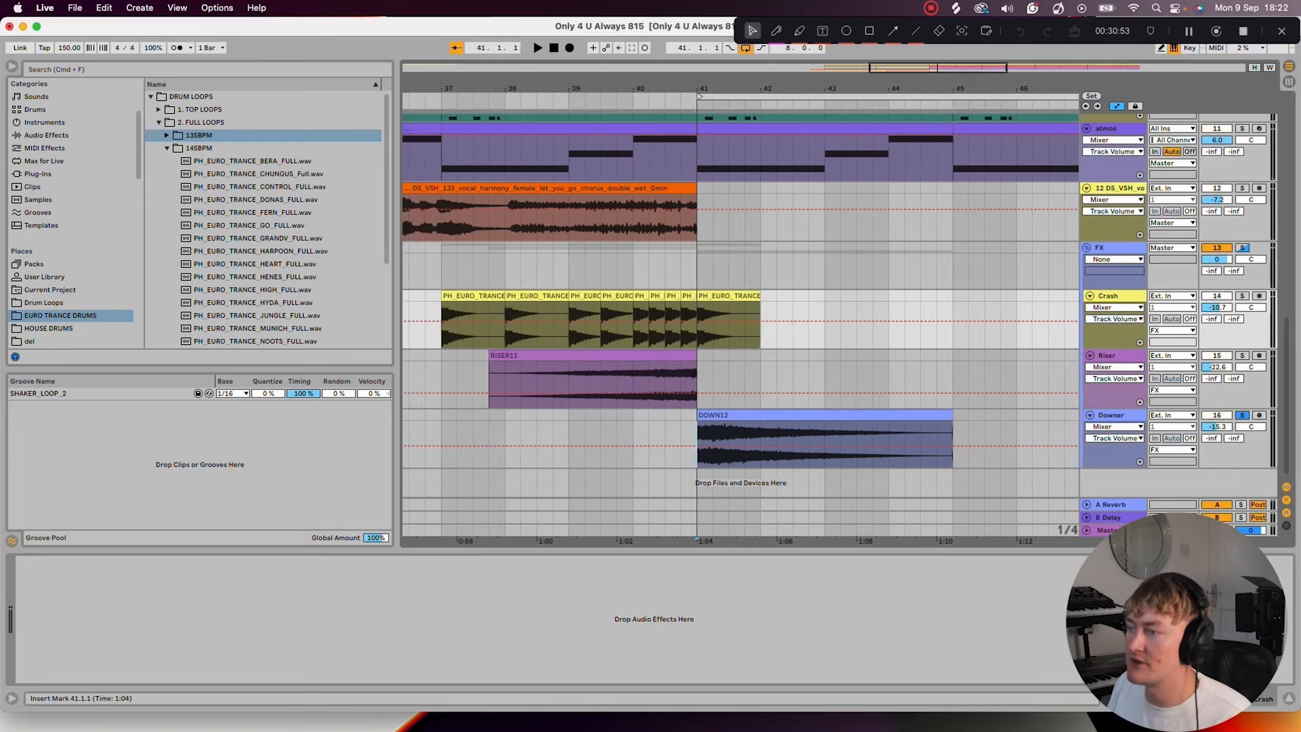
{"action": "key", "text": "space"}
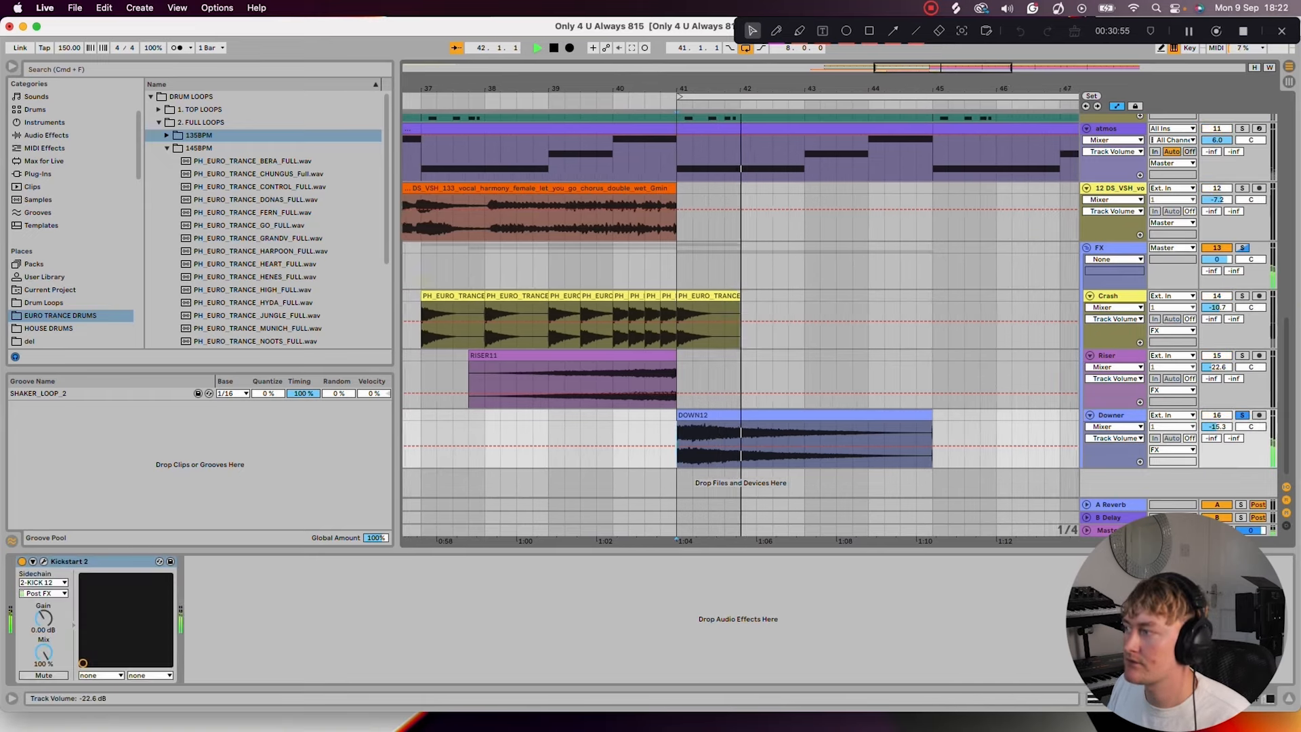
{"action": "key", "text": "space"}
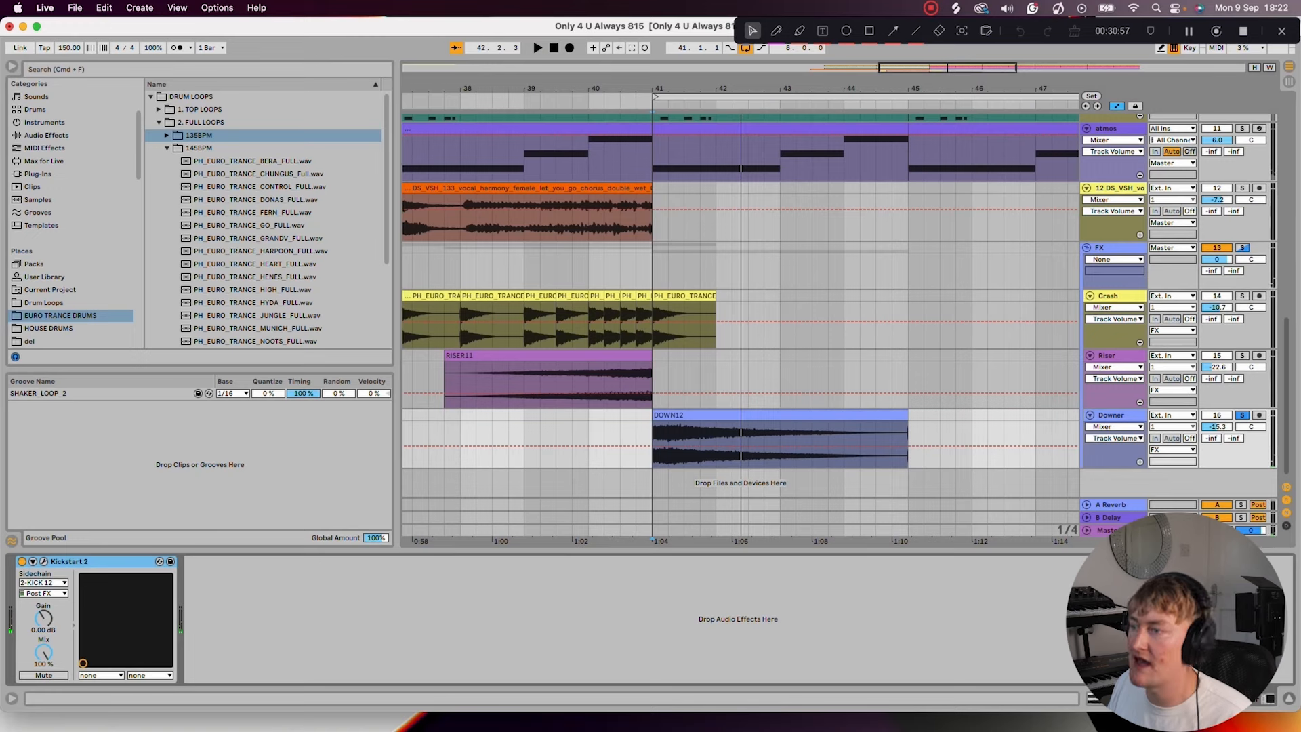
Solo the Riser track and play its clip from bar 39
{"action": "left_click", "coordinate": [1242, 355]}
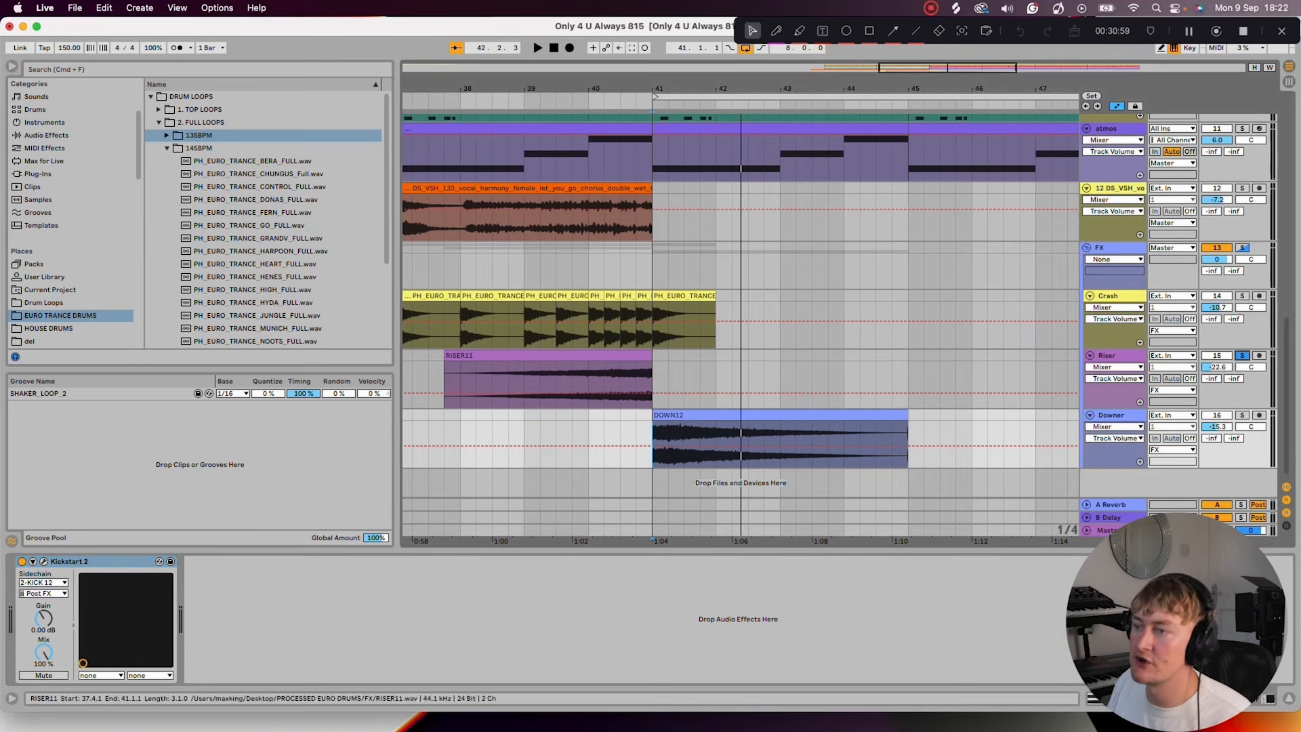
{"action": "left_click", "coordinate": [524, 384]}
{"action": "key", "text": "space"}
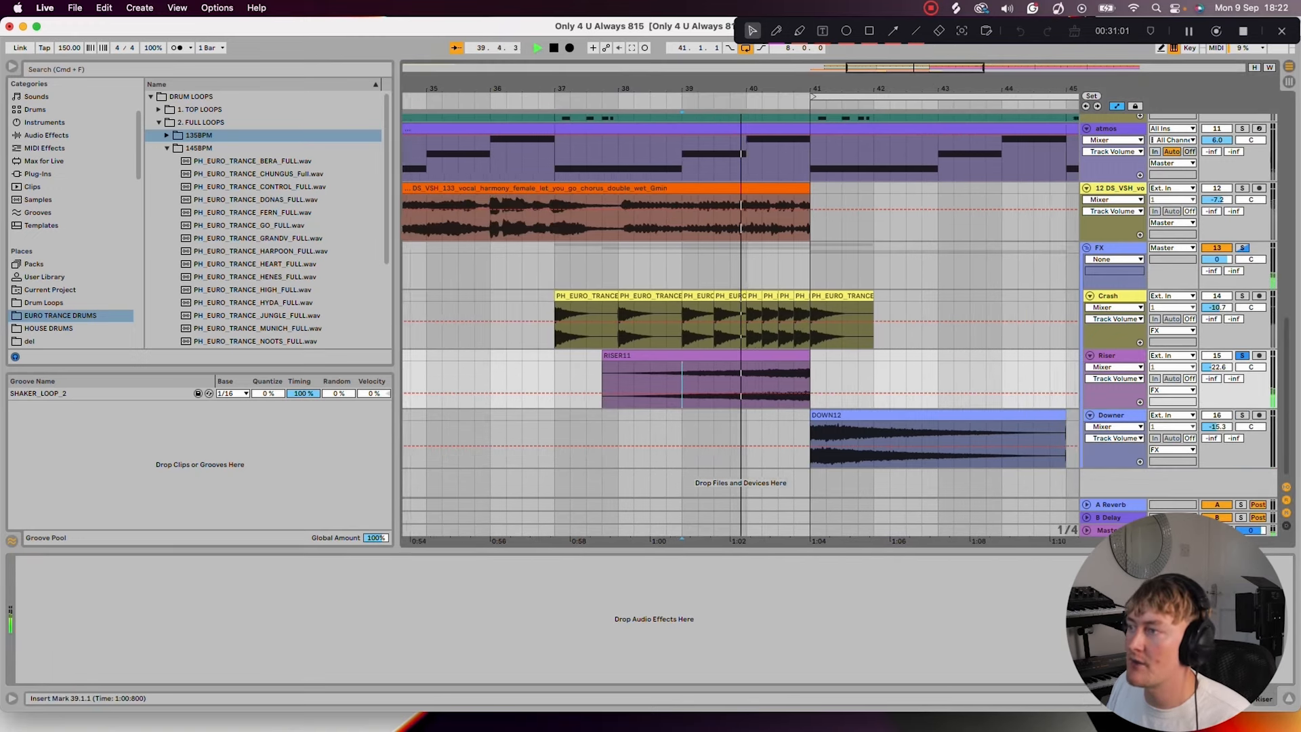